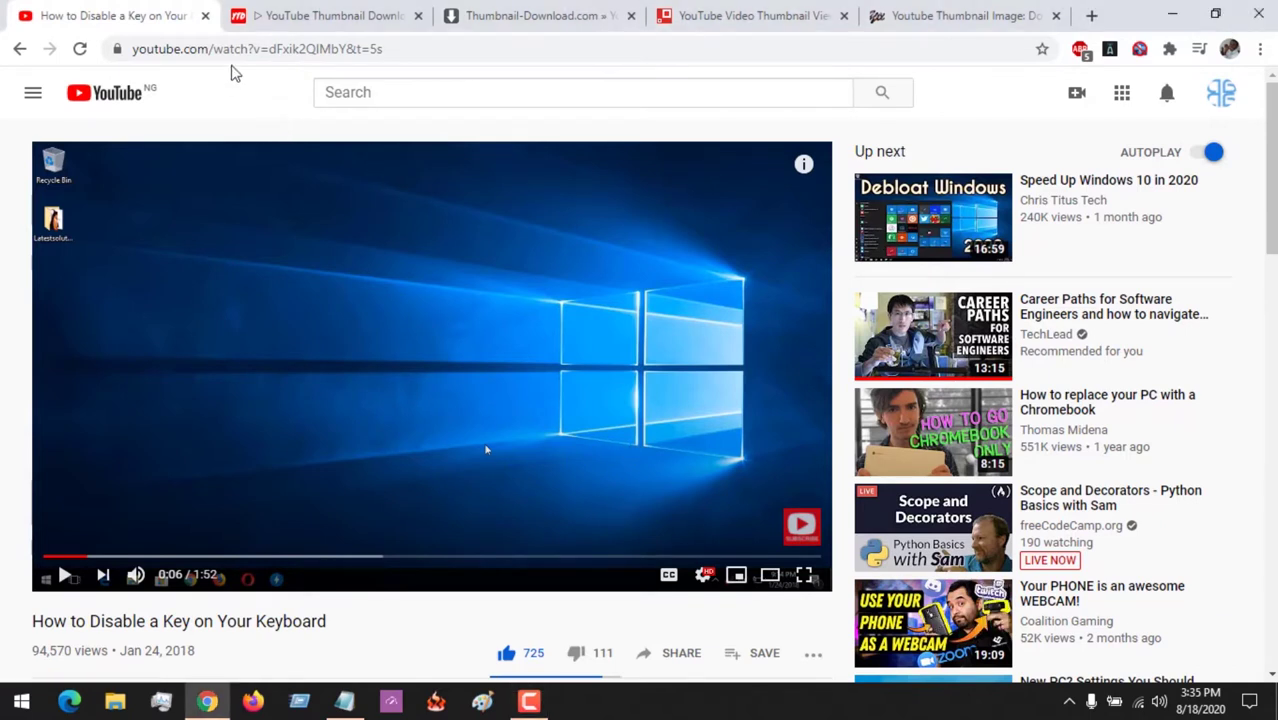
Step: Reload the 'How to Disable a Key on Your Keyboard' YouTube video page from the address bar
click(234, 49)
key(Return)
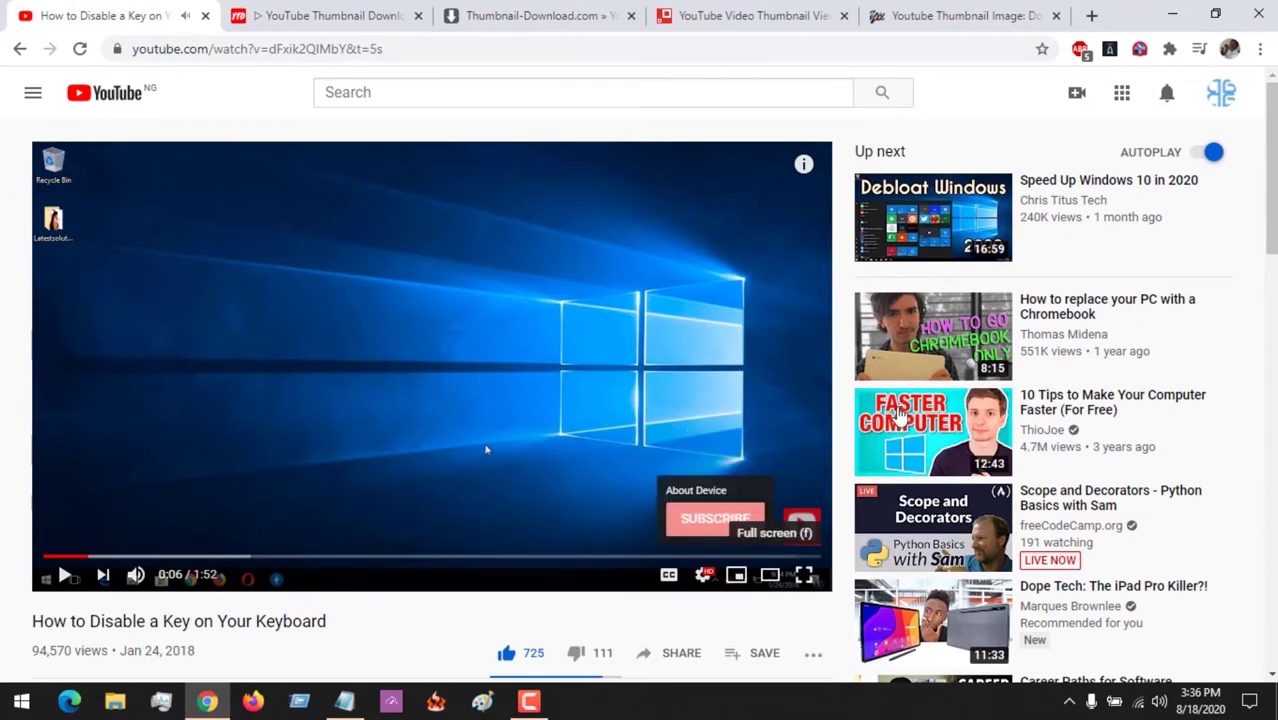
Step: Open the YouTube video page's HTML source in a new tab through View page source
right_click(958, 106)
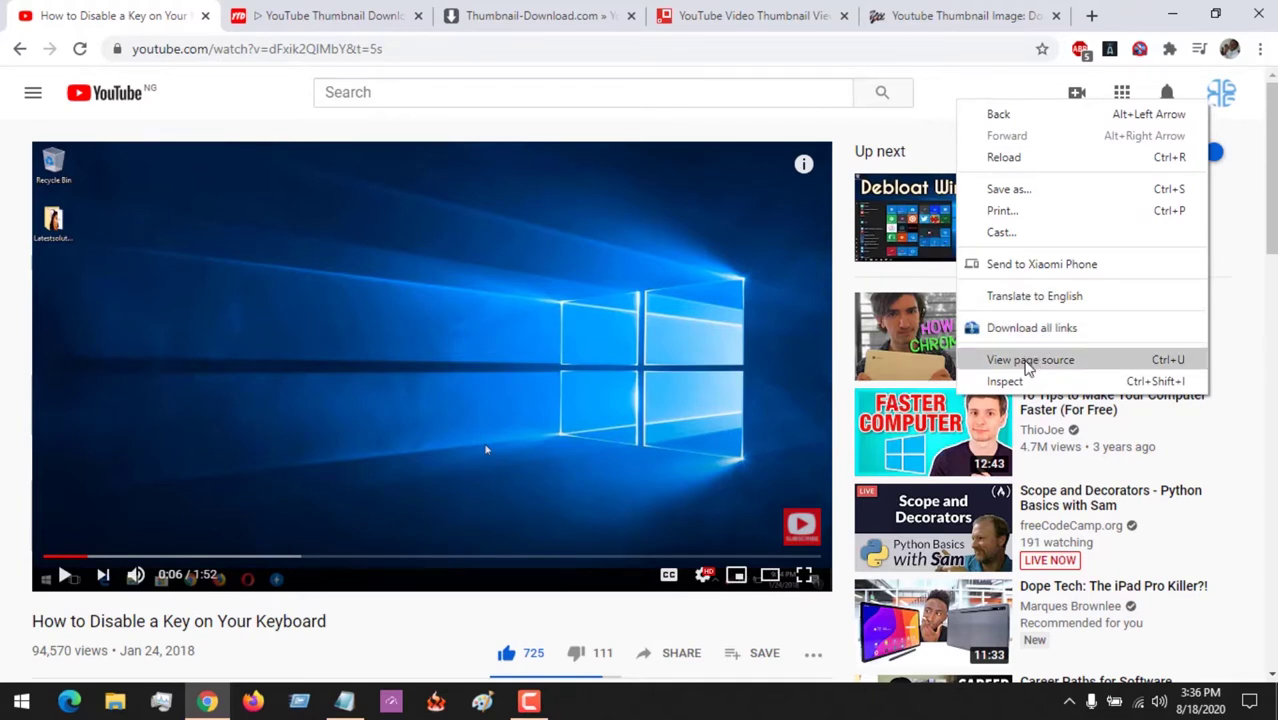
click(1027, 366)
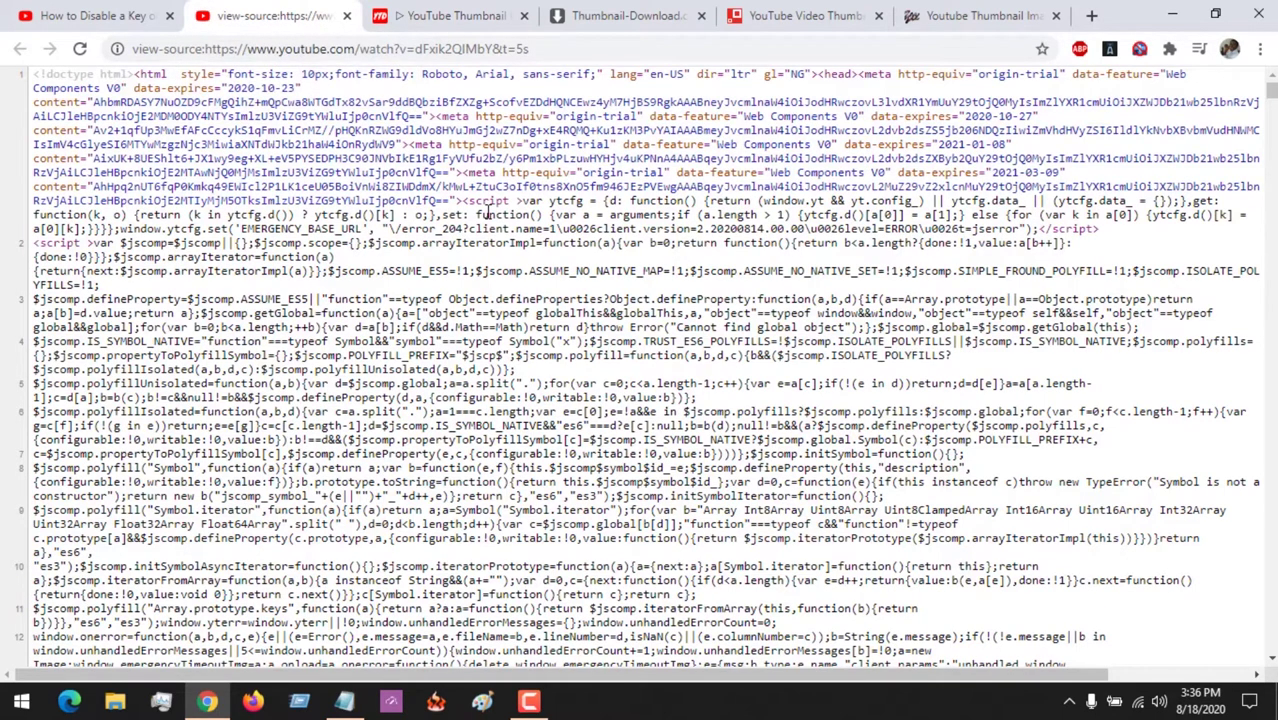
Step: Search the page source for 'thumbnailurl', then 'imageobj', to find the thumbnail entry
key(ctrl+f)
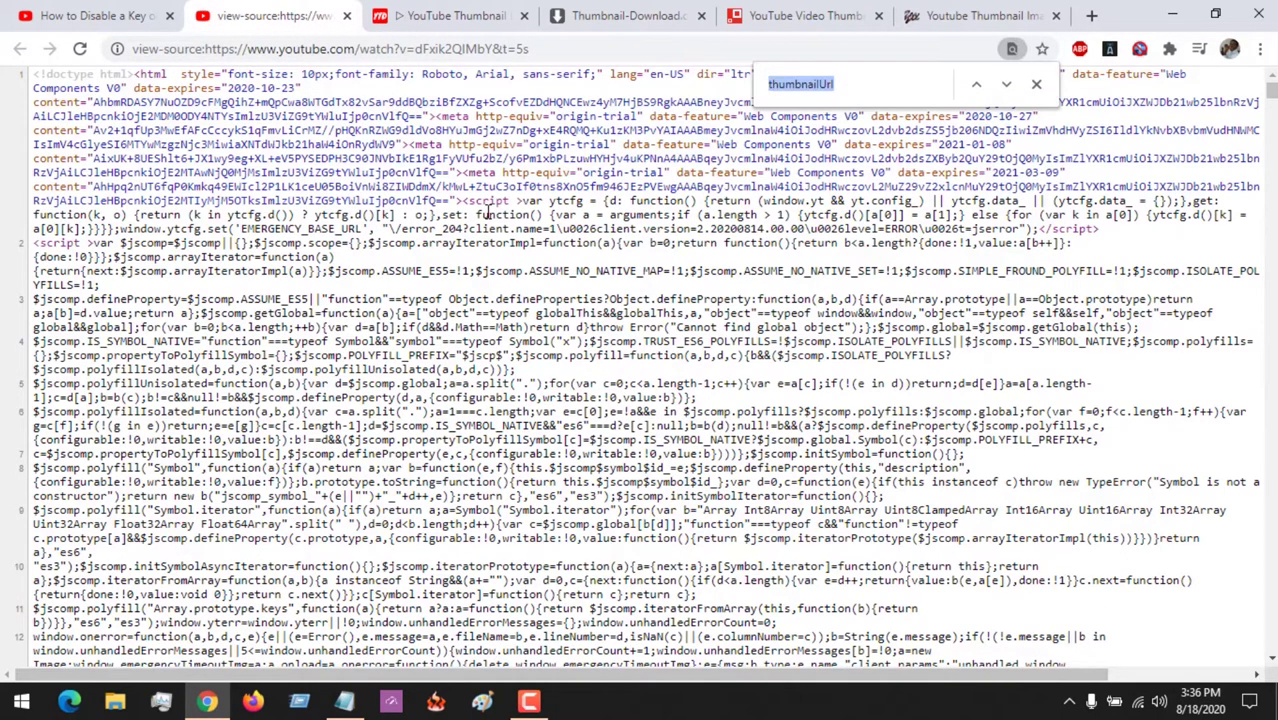
key(BackSpace)
text(th)
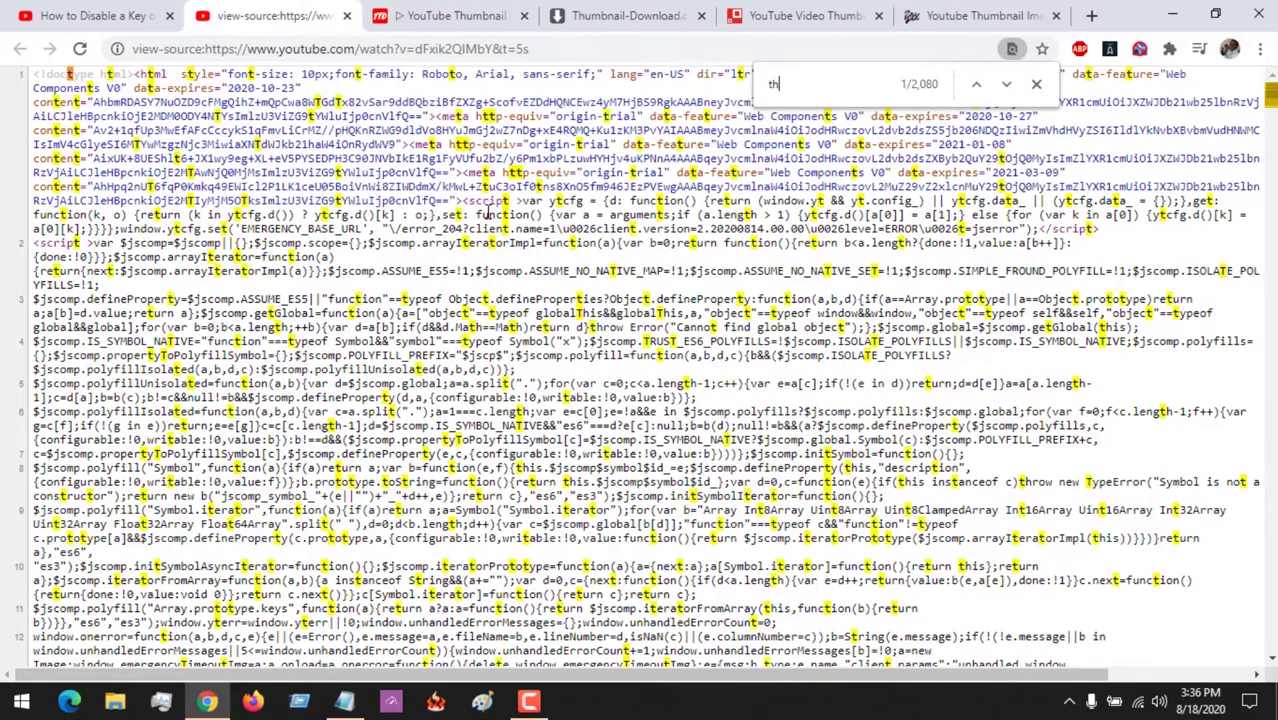
text(umbnai)
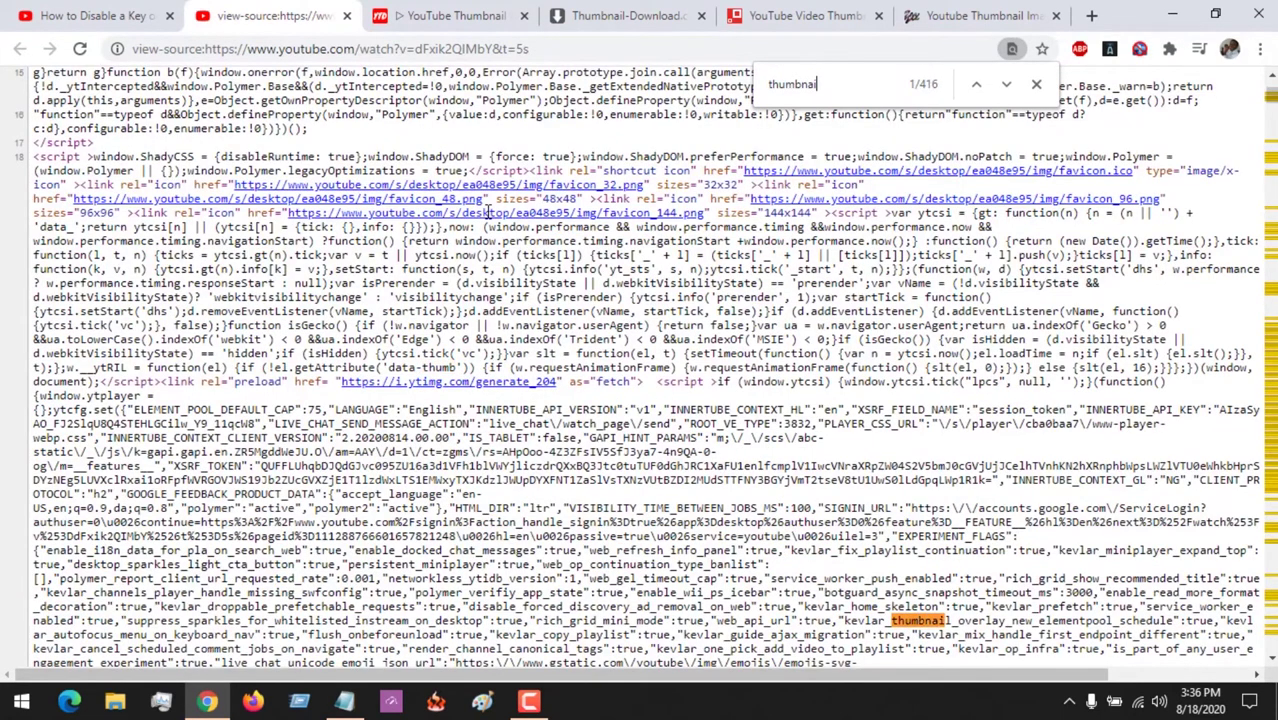
text(lurl)
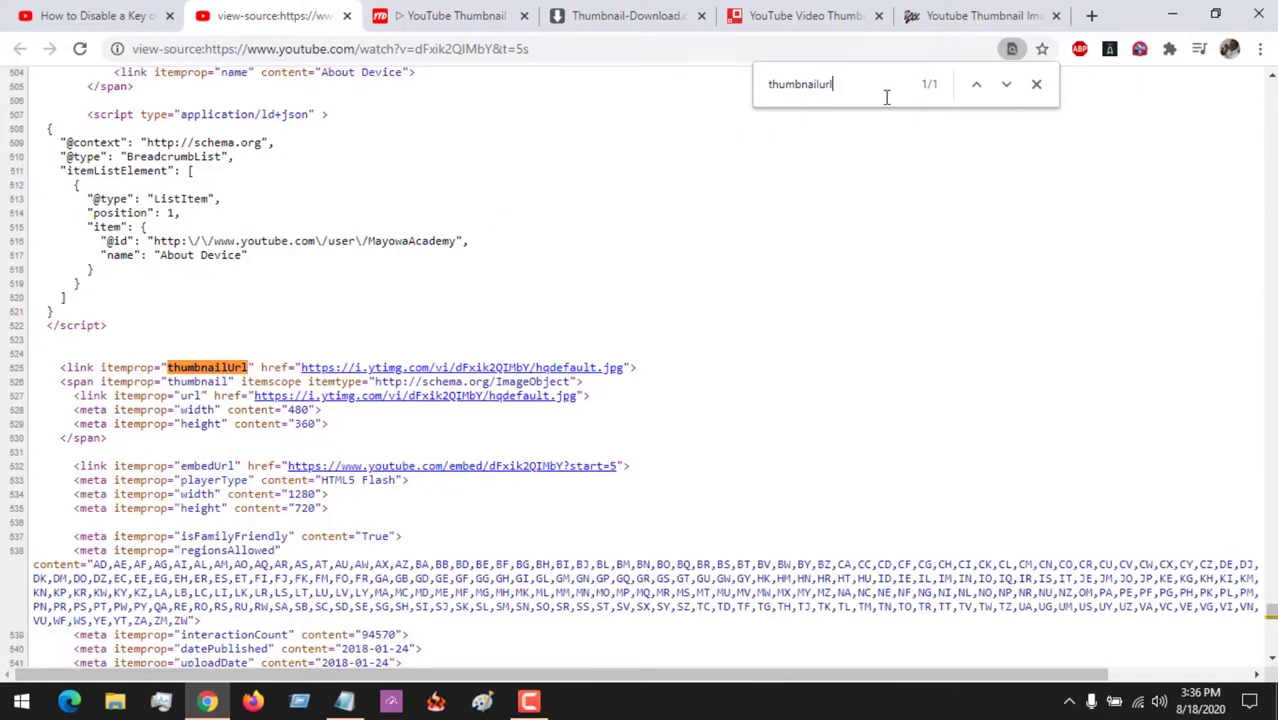
drag(838, 85, 682, 83)
key(BackSpace)
text(imageobject)
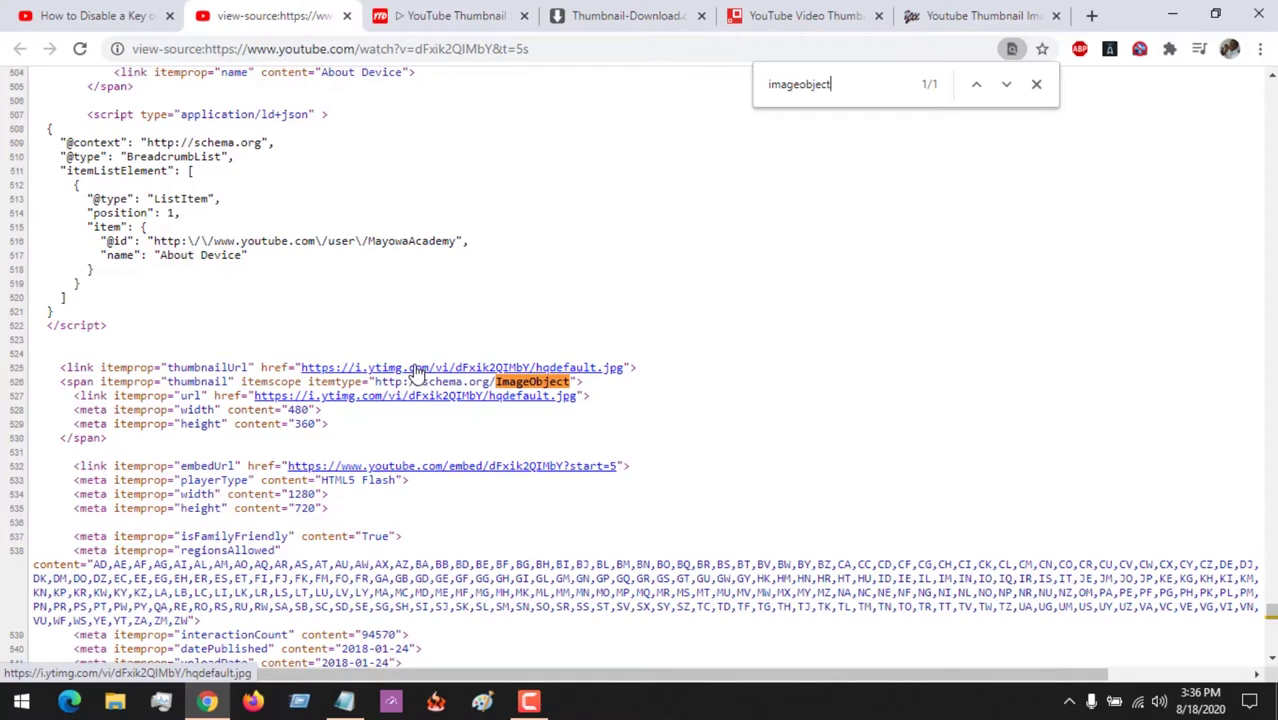
Step: Open the hqdefault.jpg thumbnail link in a new tab and view it
right_click(417, 371)
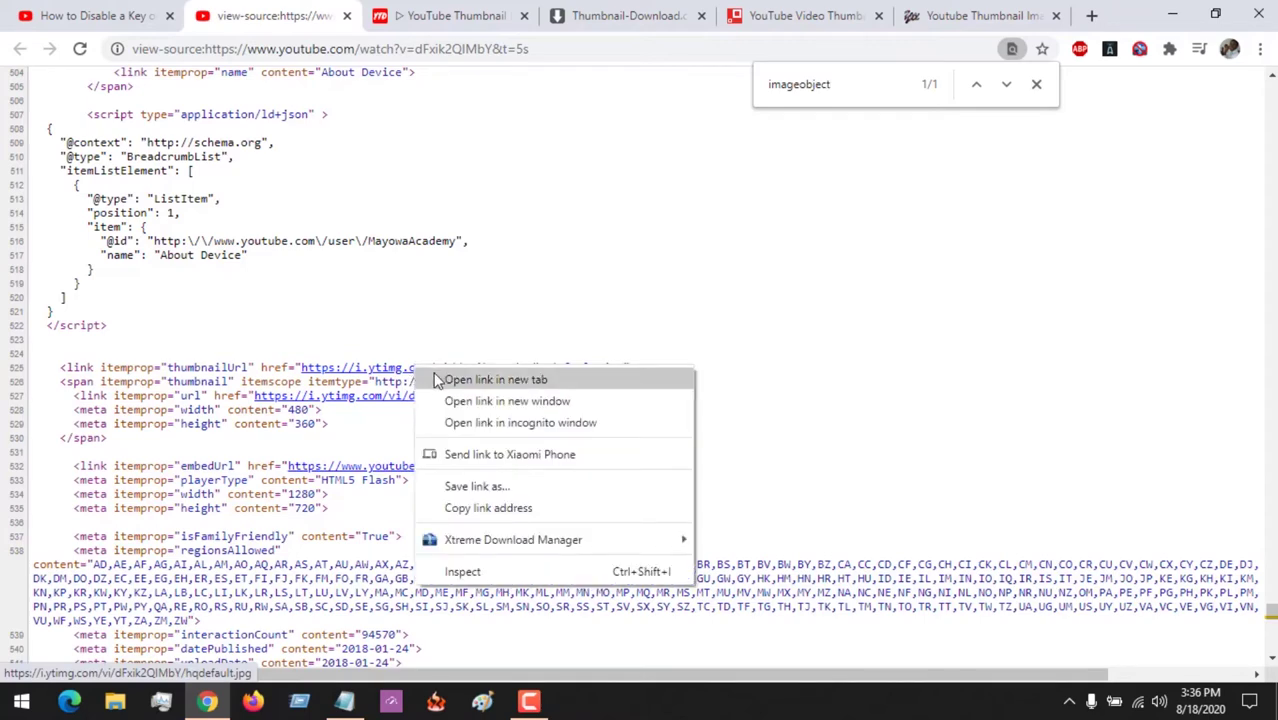
click(437, 381)
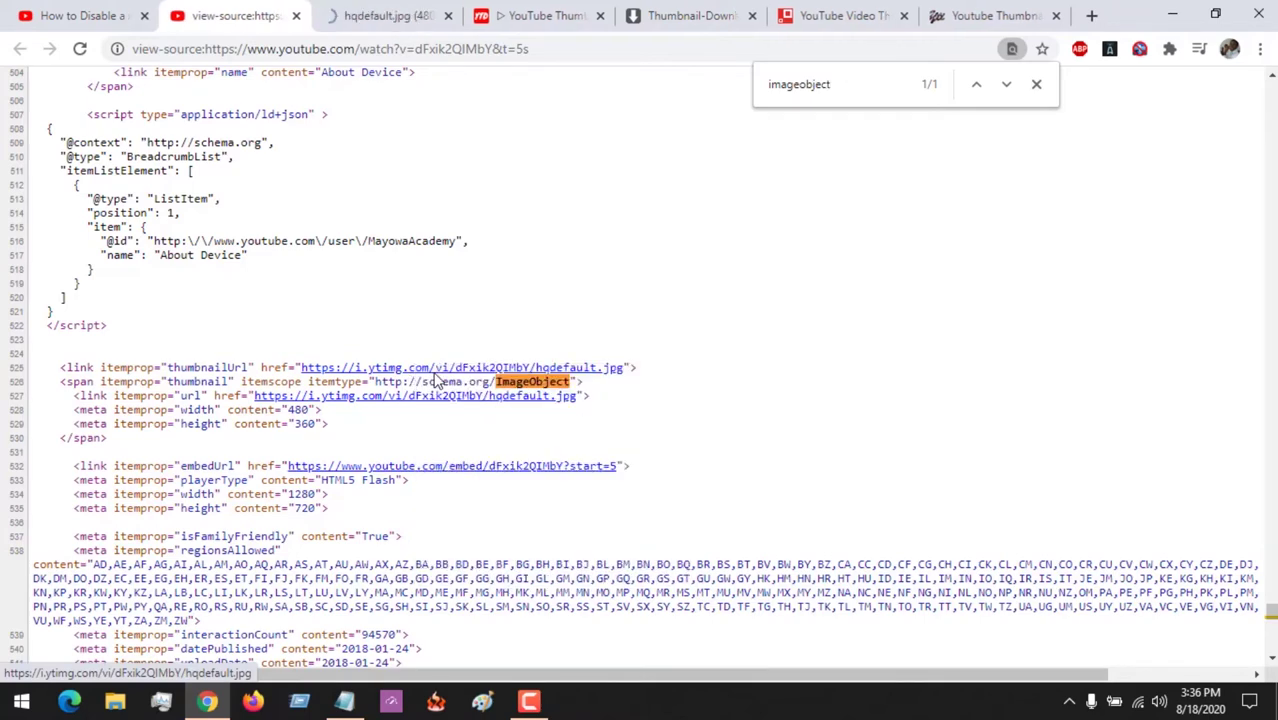
click(380, 16)
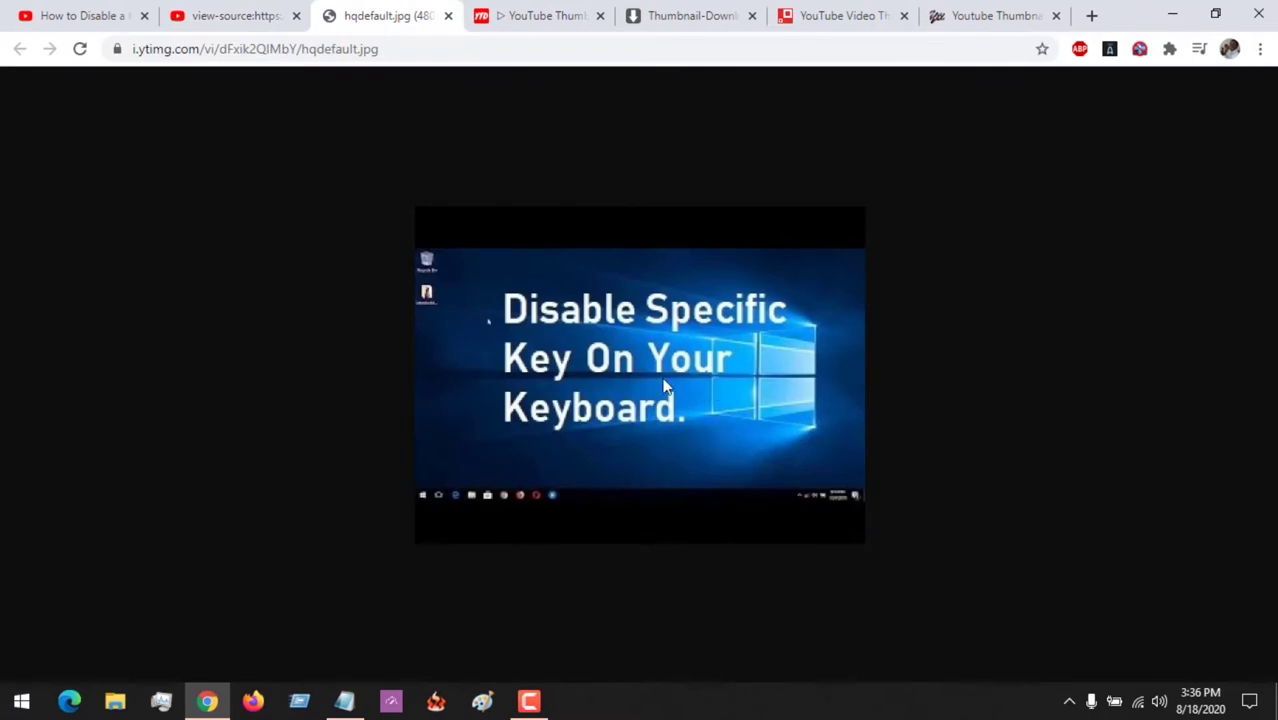
Step: Return to the YouTube video tab, leaving the hqdefault.jpg tab open
right_click(607, 362)
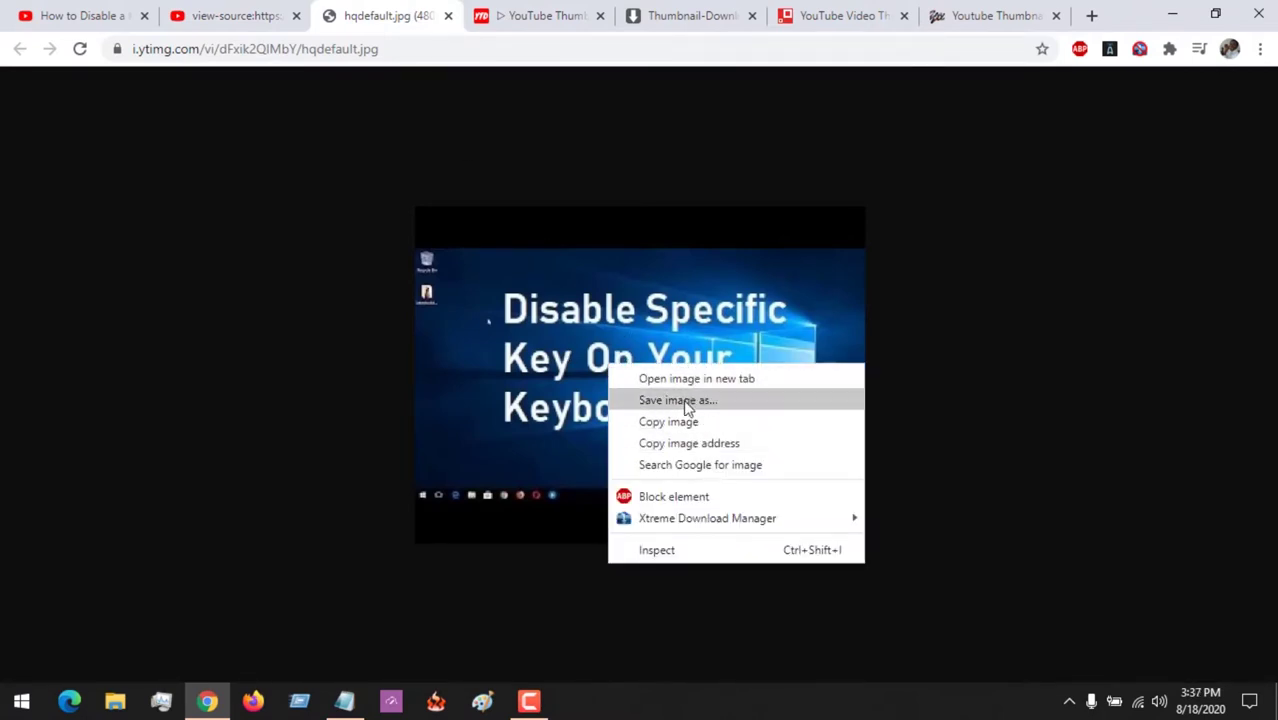
click(328, 324)
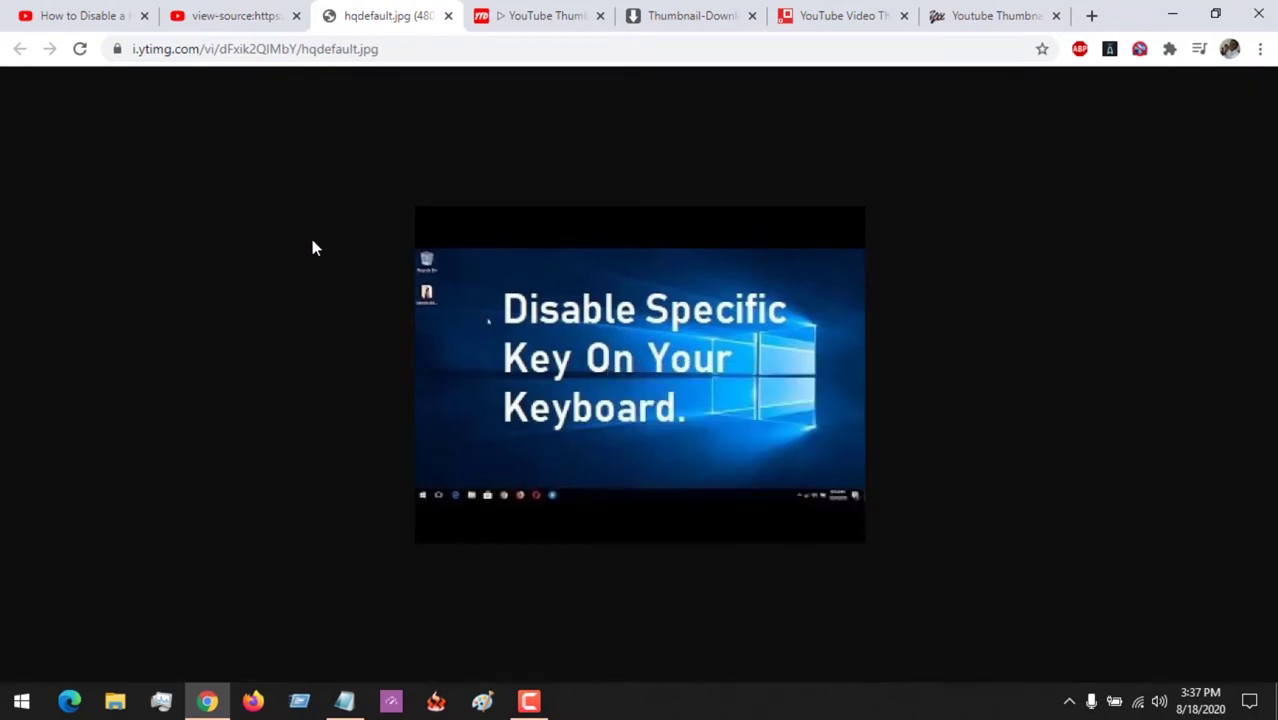
click(245, 15)
click(98, 12)
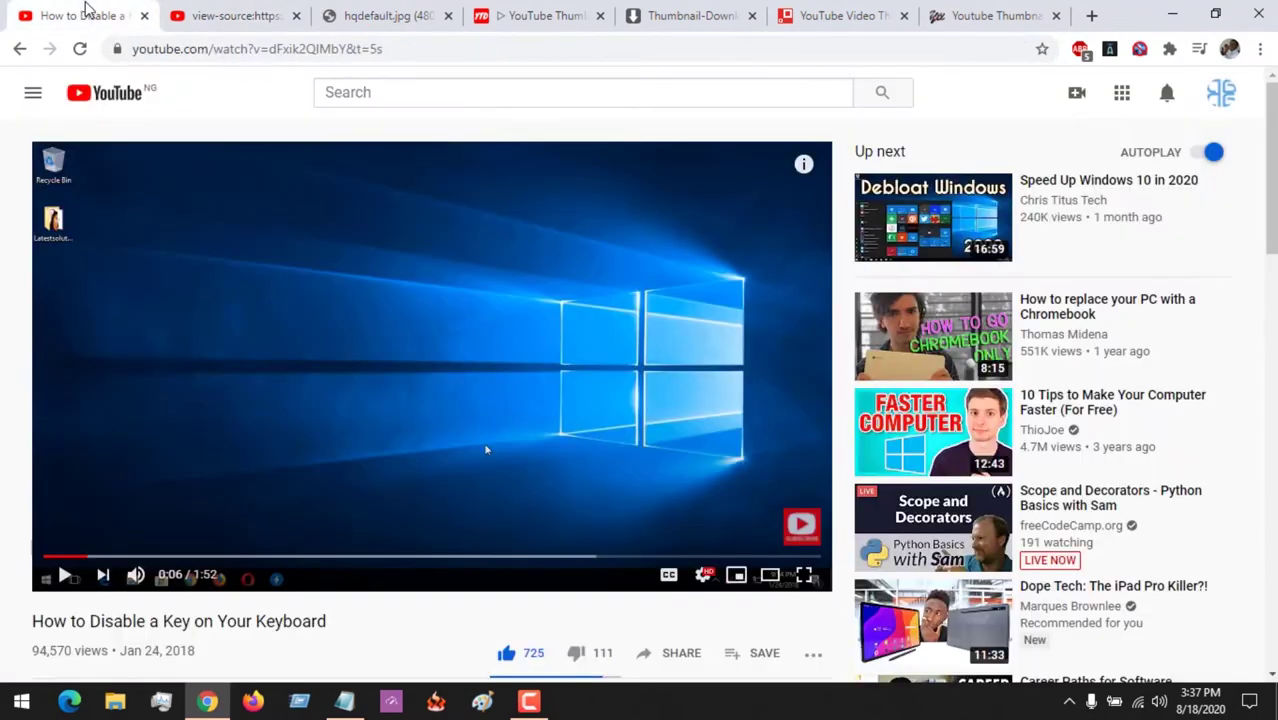
Step: Copy the YouTube video's URL from the address bar and switch to YouTube Thumbnail Downloader
click(281, 49)
key(ctrl+c)
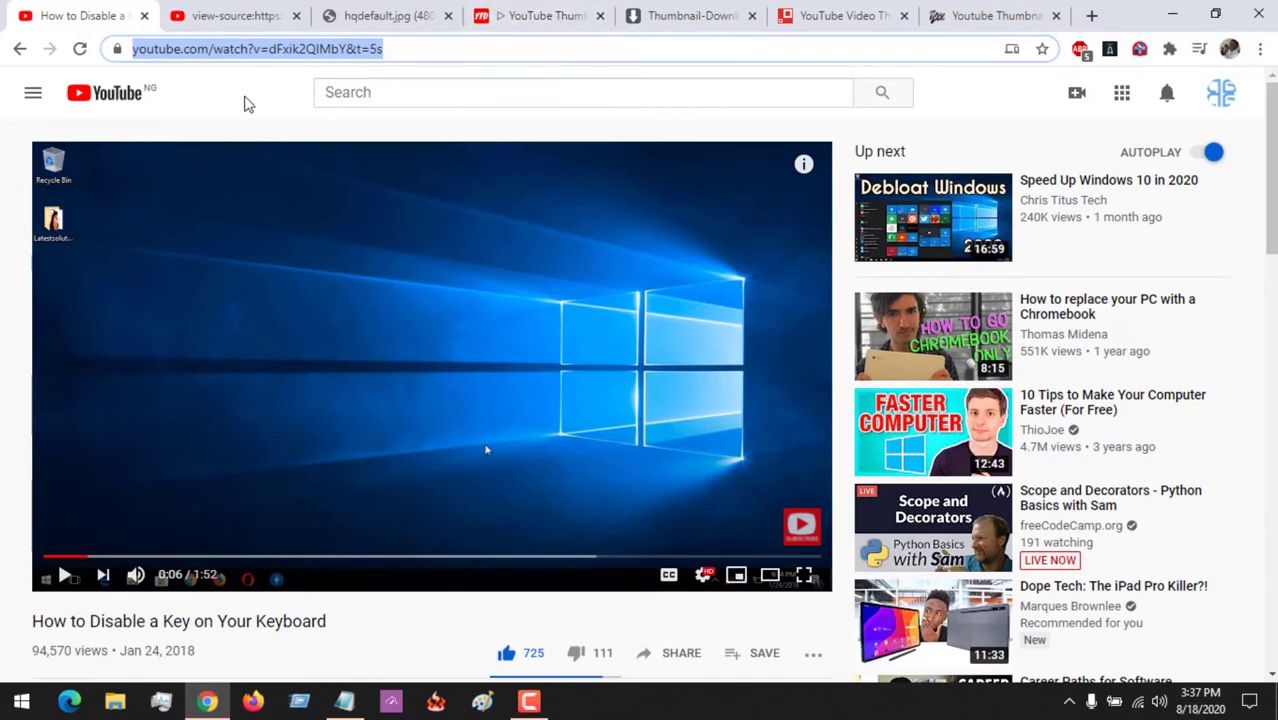
right_click(254, 54)
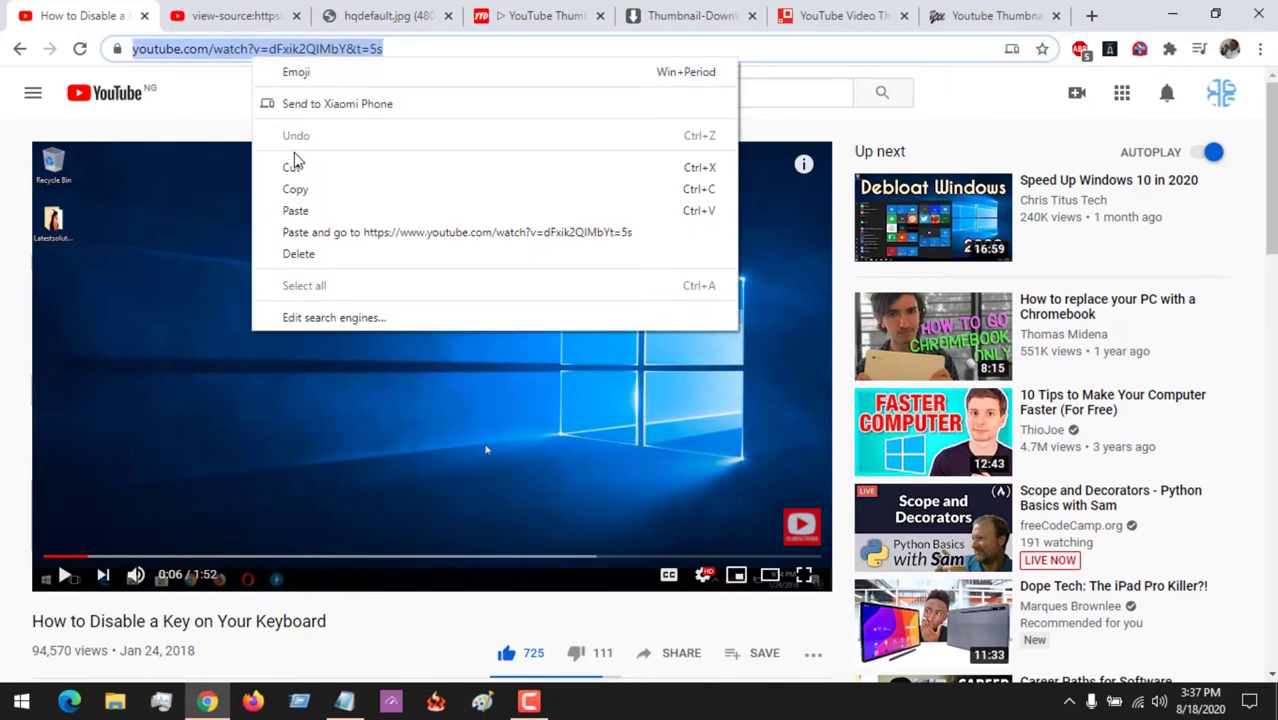
click(292, 190)
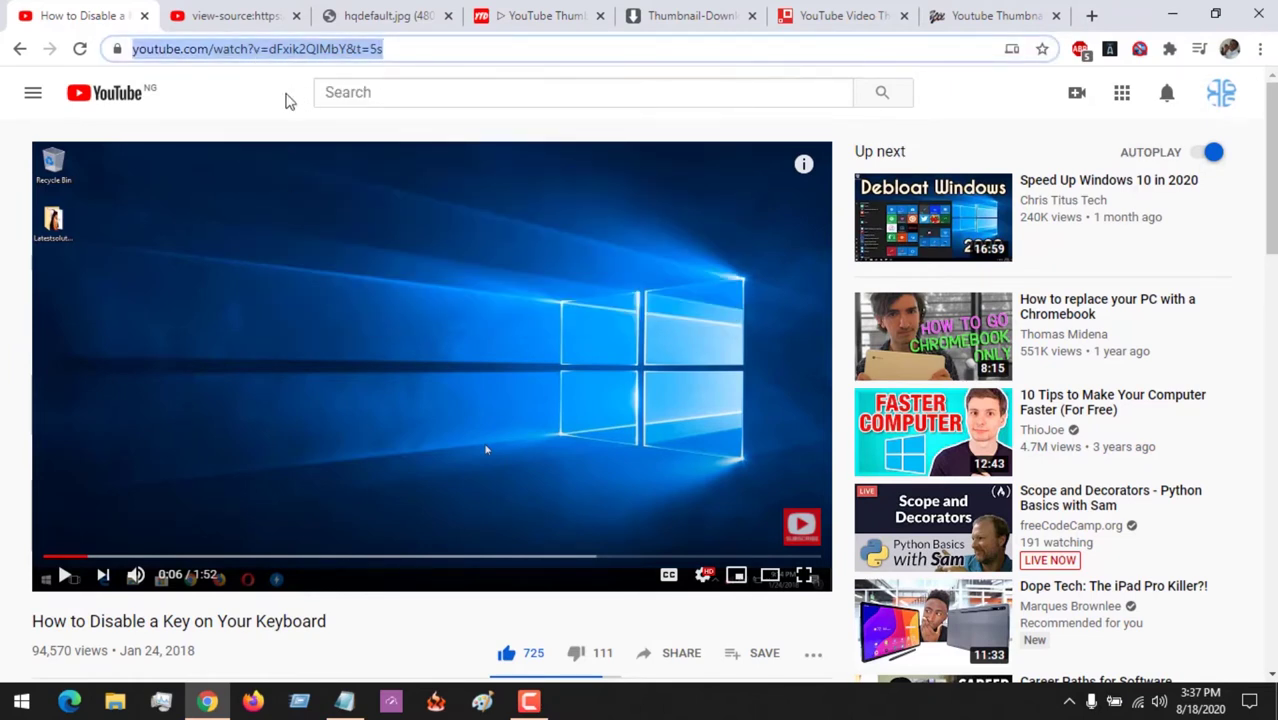
click(280, 100)
click(525, 14)
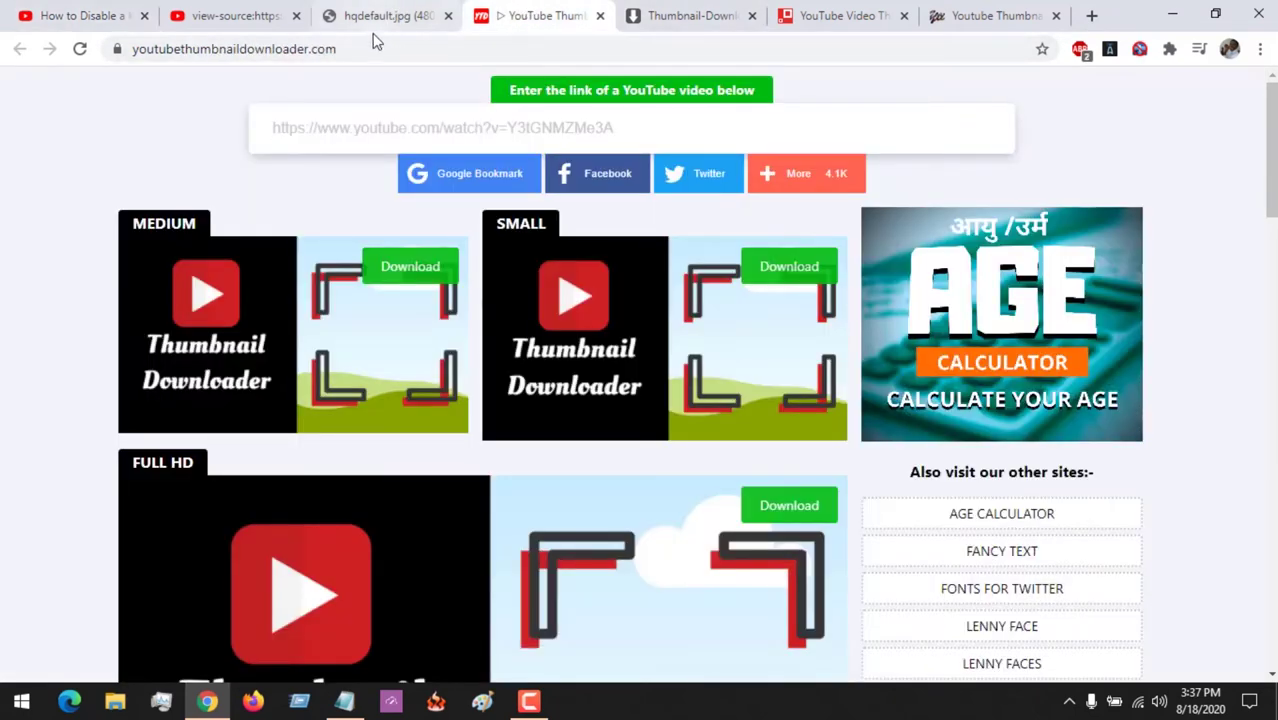
Step: Paste the video link into YouTube Thumbnail Downloader to get its Medium and Small thumbnails
drag(351, 46, 115, 50)
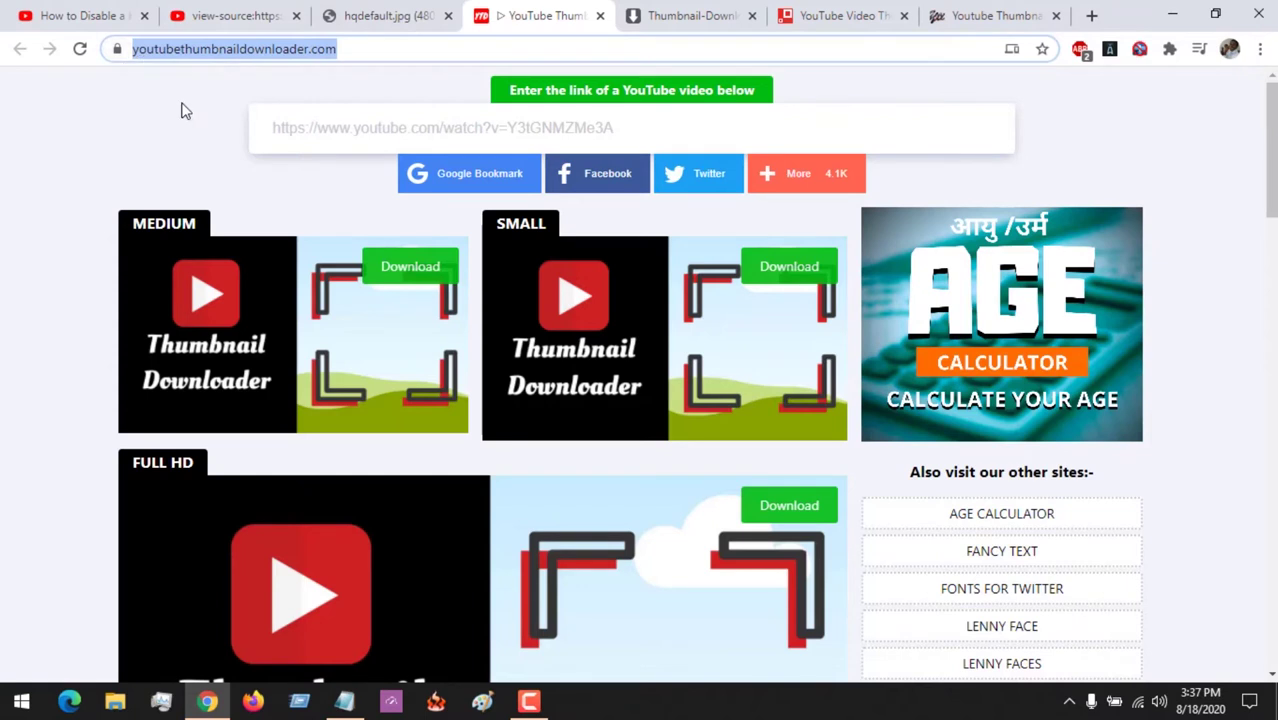
click(316, 131)
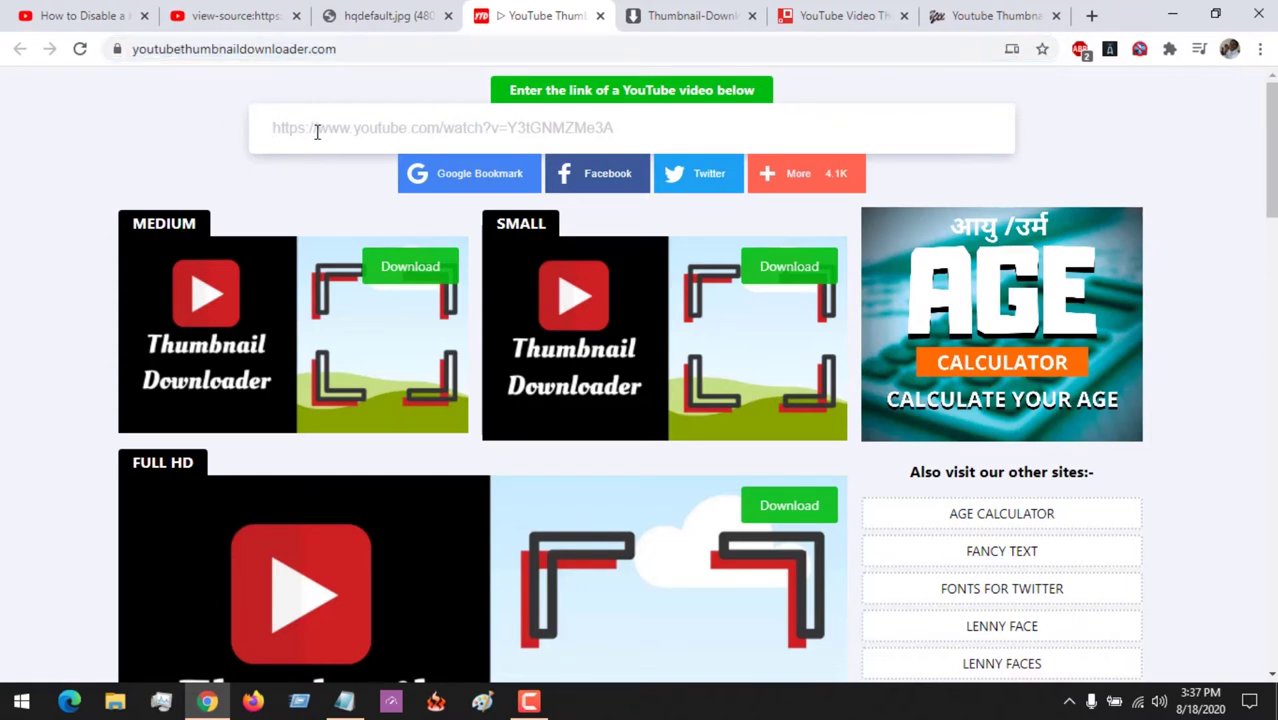
key(ctrl+v)
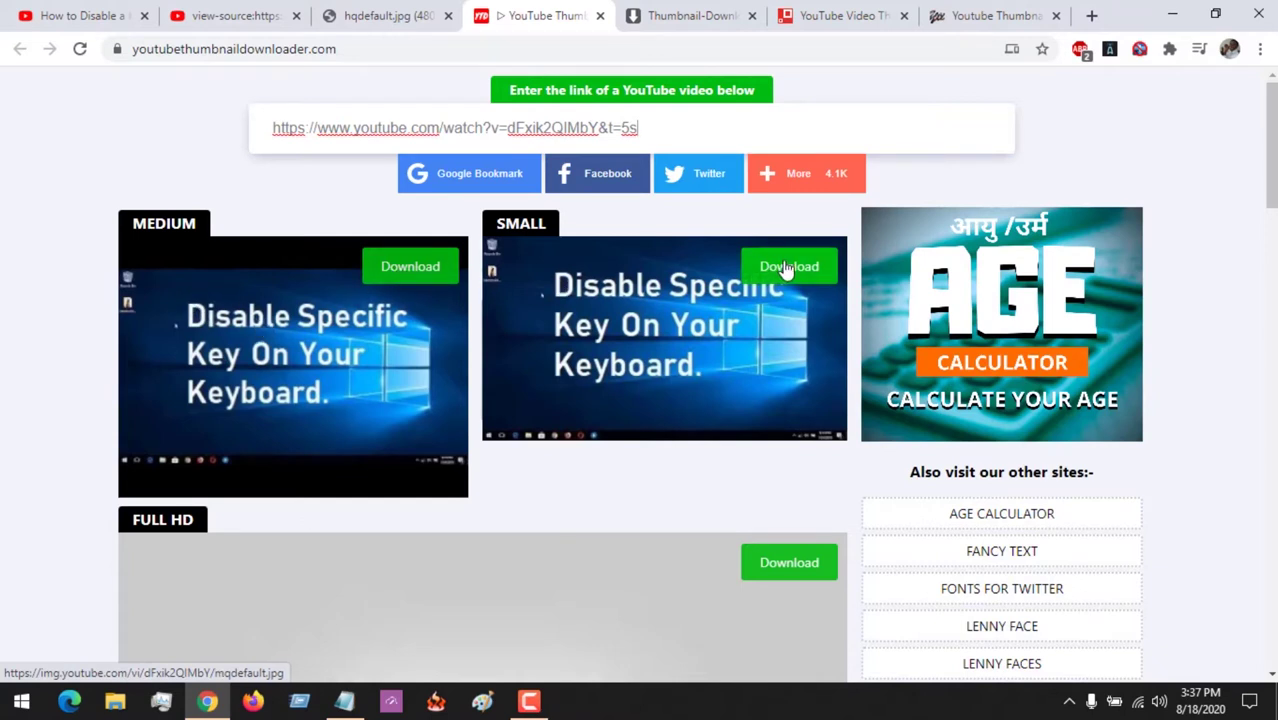
drag(1270, 150, 1235, 103)
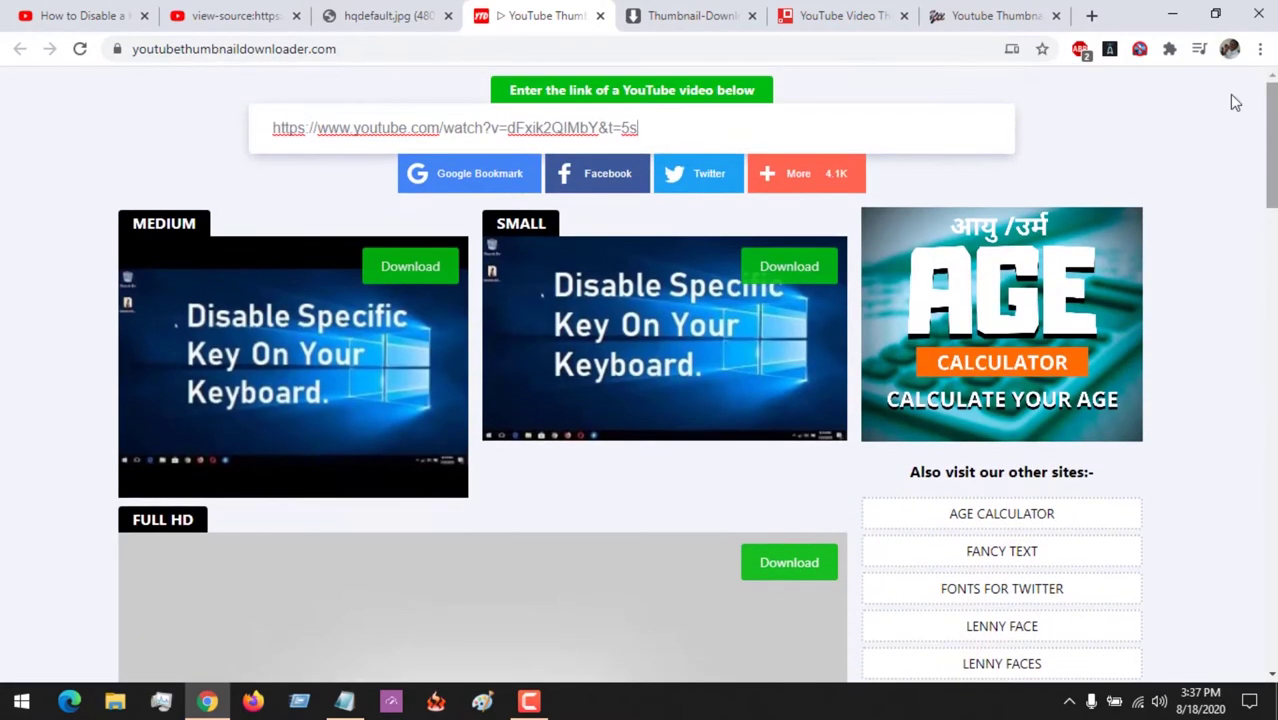
click(690, 16)
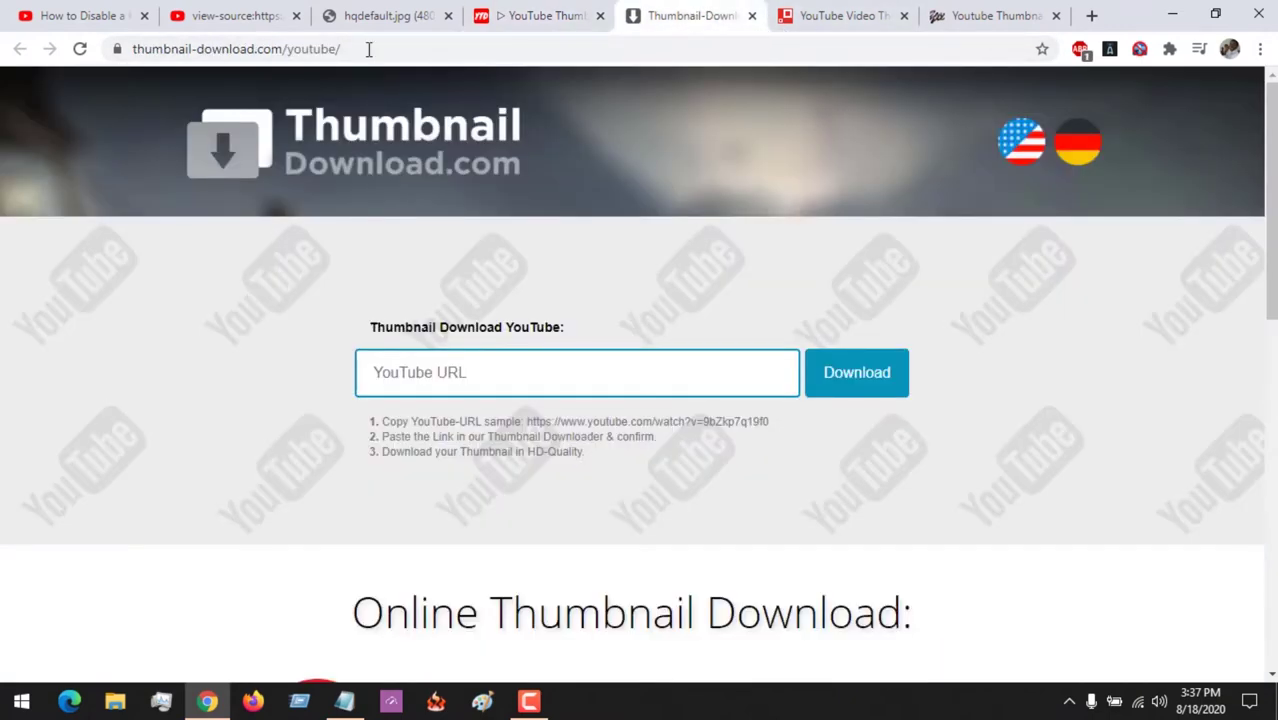
Step: Paste the video link into Thumbnail-Download.com's YouTube URL field and submit it with Download
drag(342, 48, 132, 50)
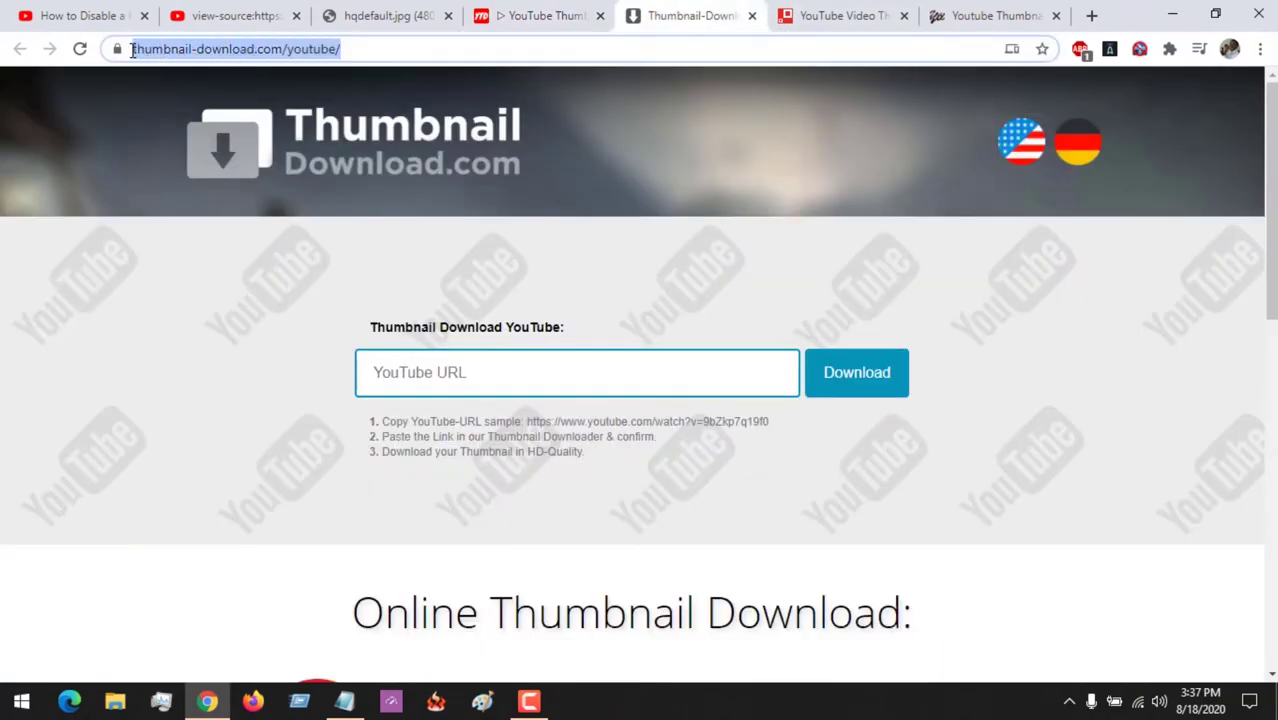
click(415, 385)
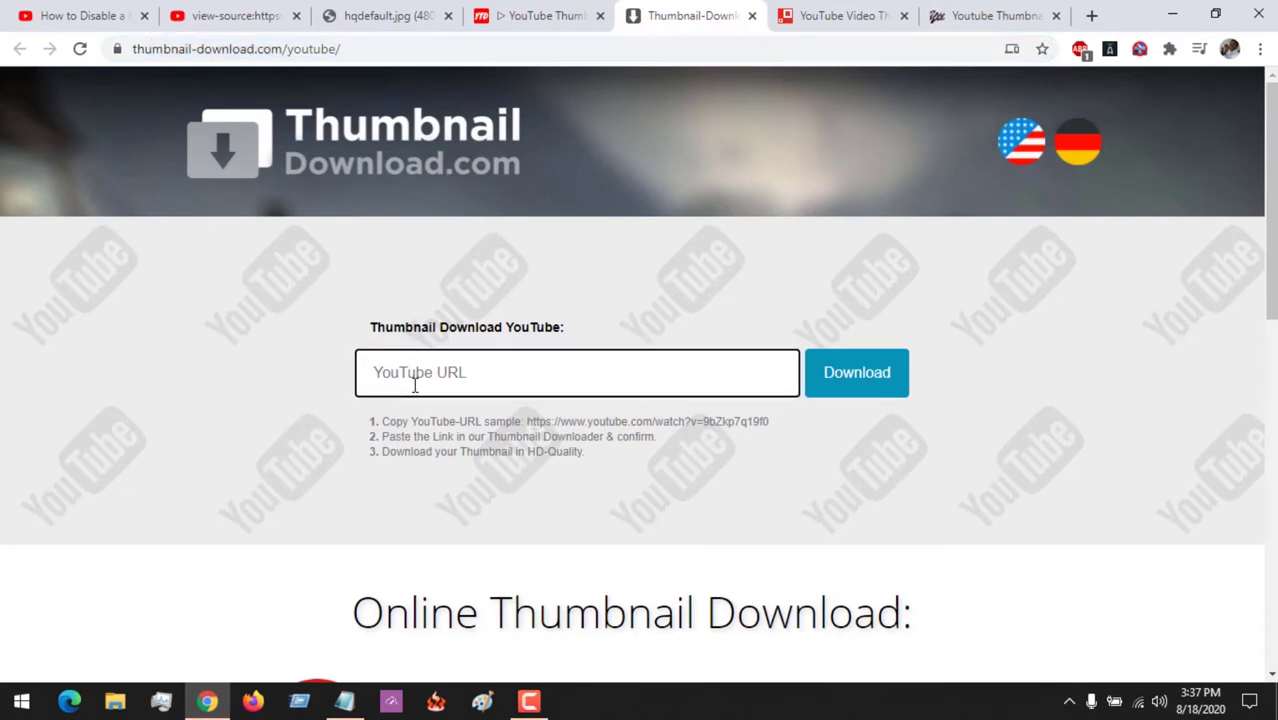
key(ctrl+v)
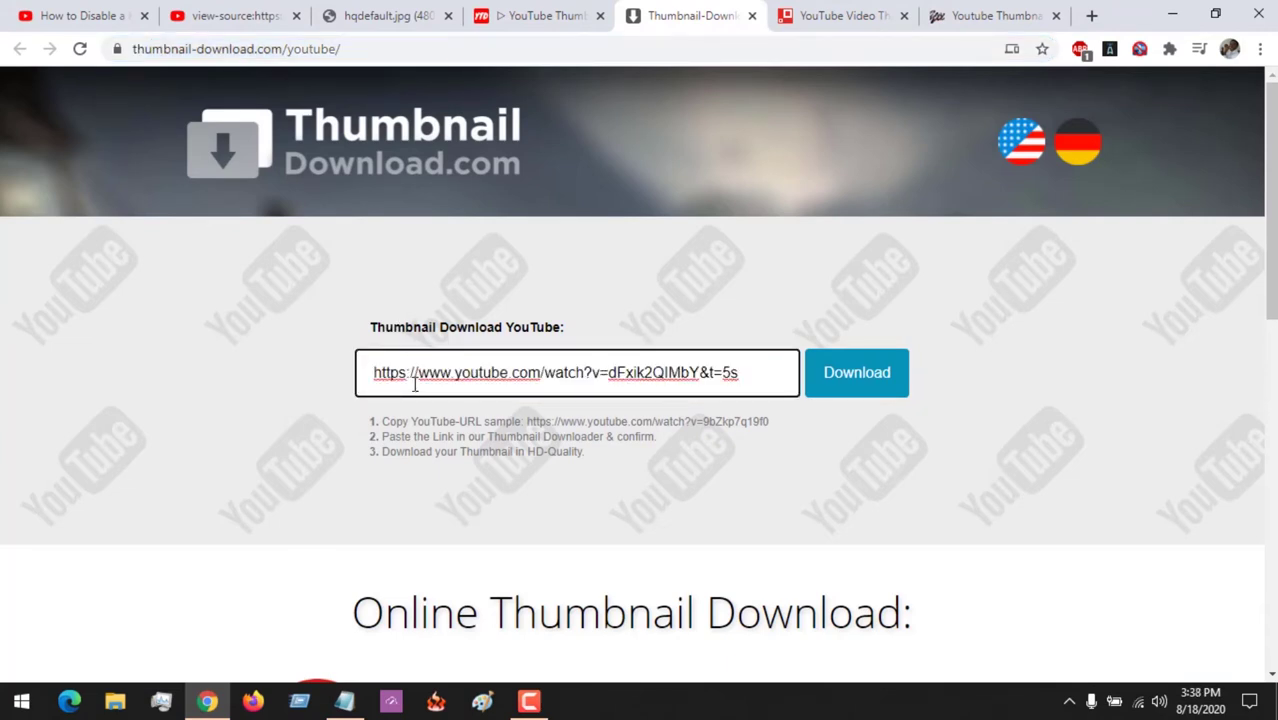
click(845, 385)
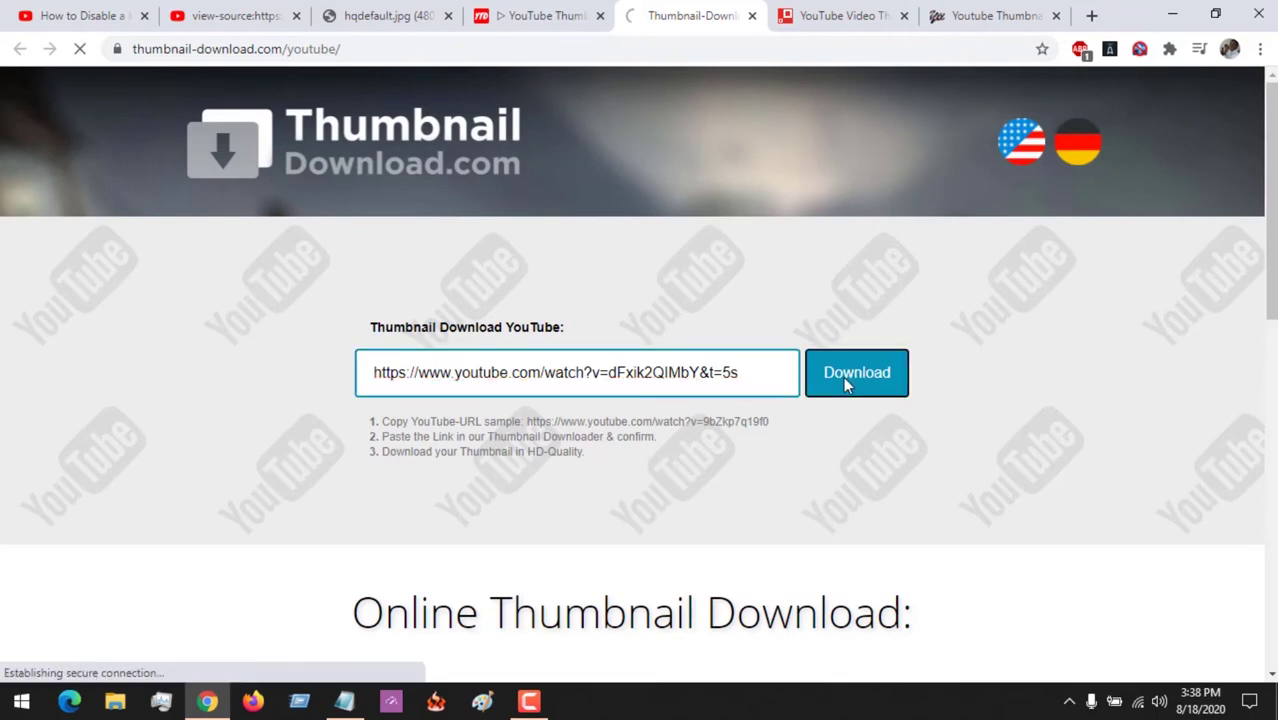
Step: Show the video's HD, HQ and MQ thumbnails and scroll through them
scroll(640, 400, down, 2)
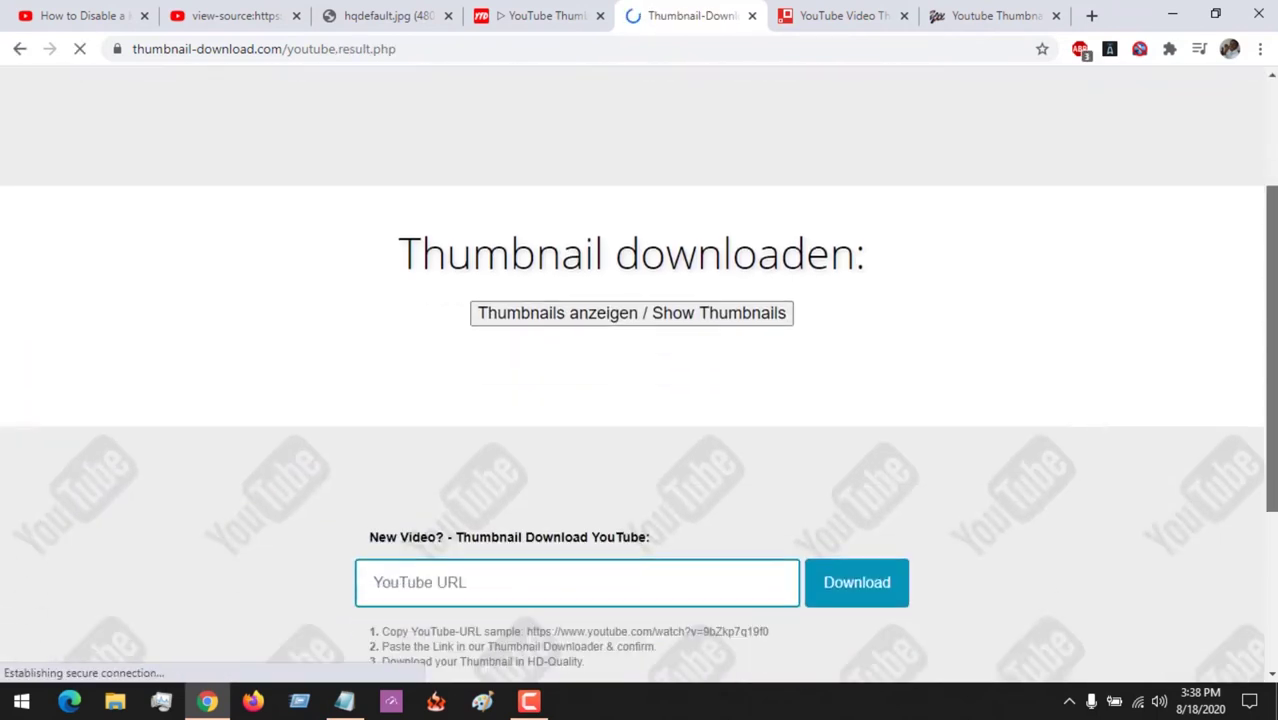
scroll(640, 400, up, 2)
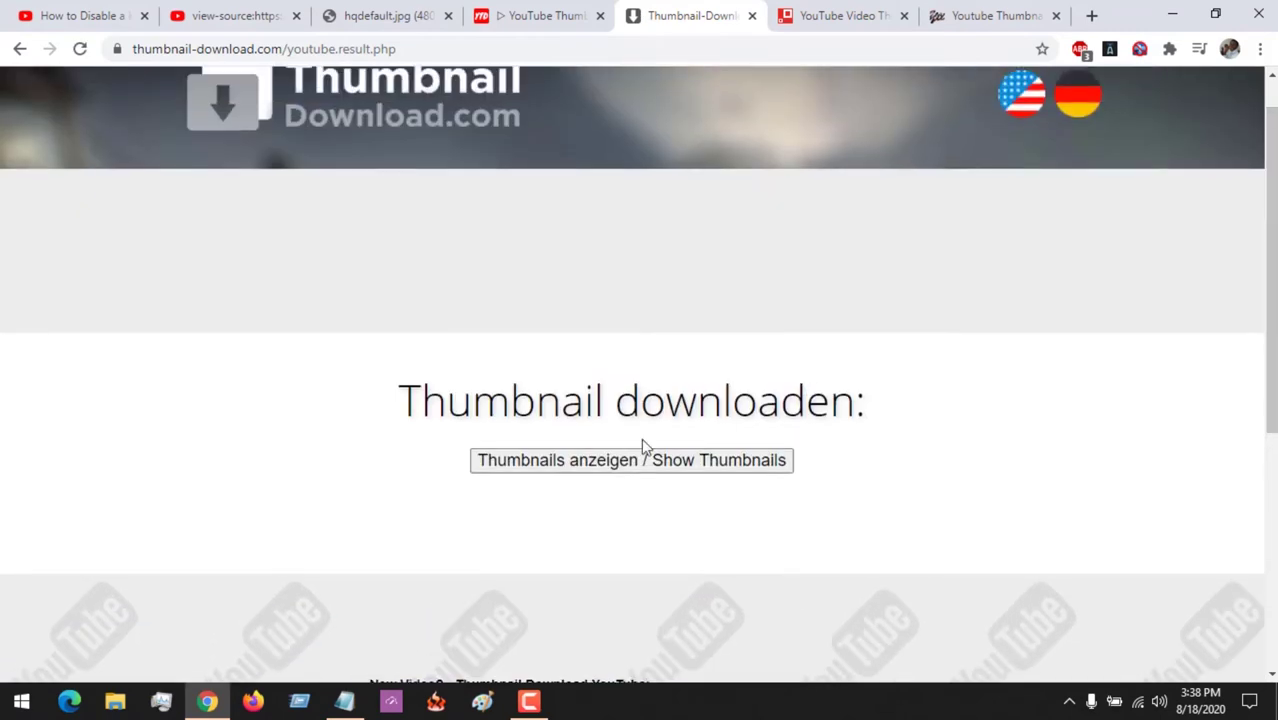
click(561, 466)
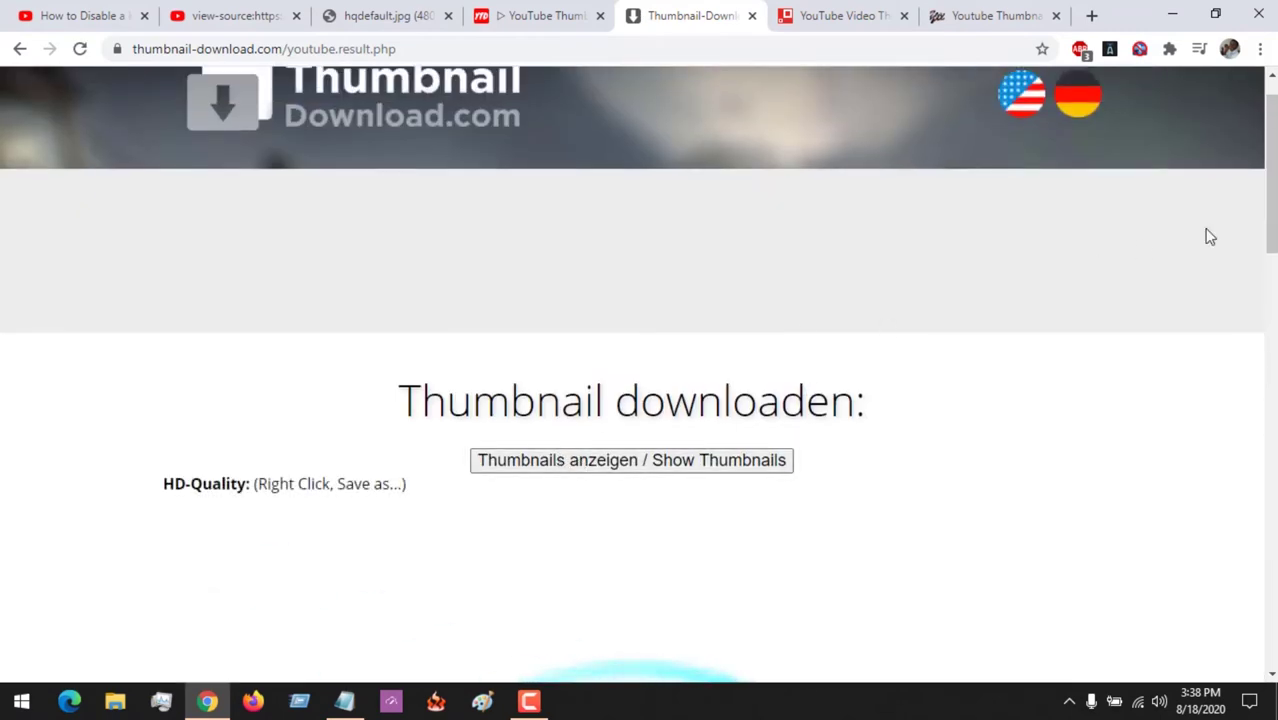
scroll(1212, 237, down, 5)
scroll(640, 400, down, 3)
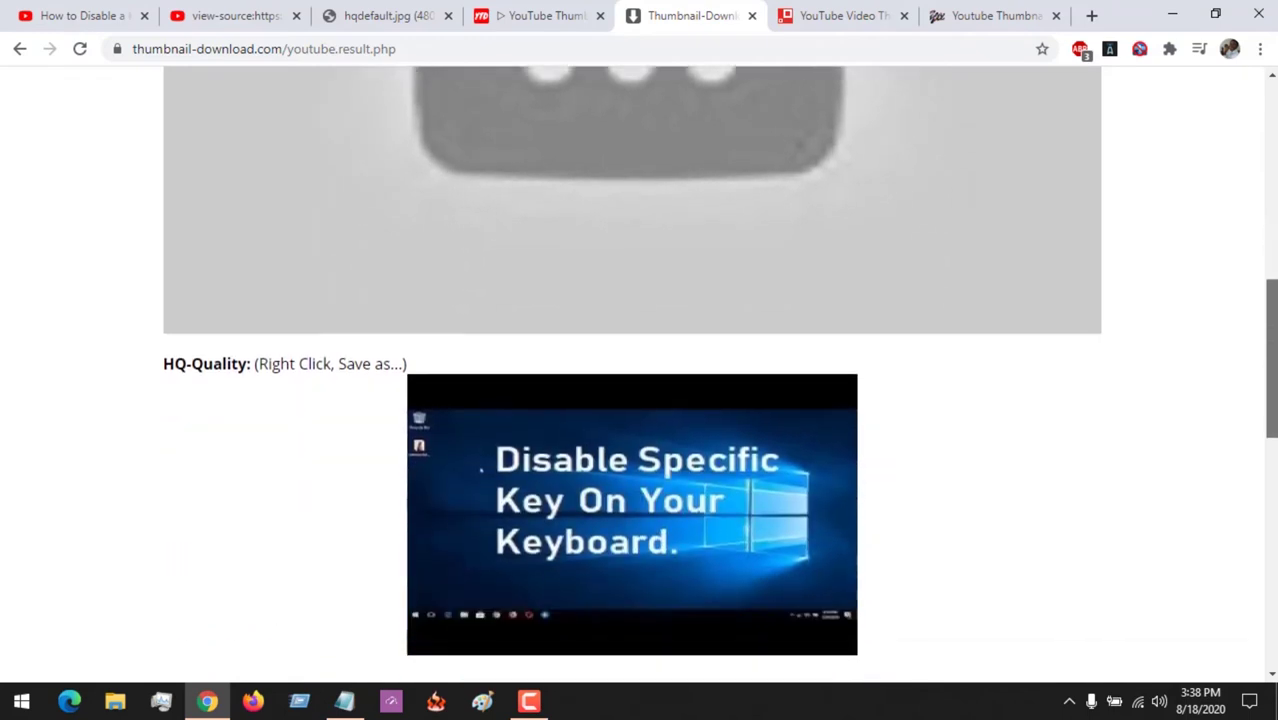
scroll(640, 400, up, 2)
scroll(640, 400, up, 2)
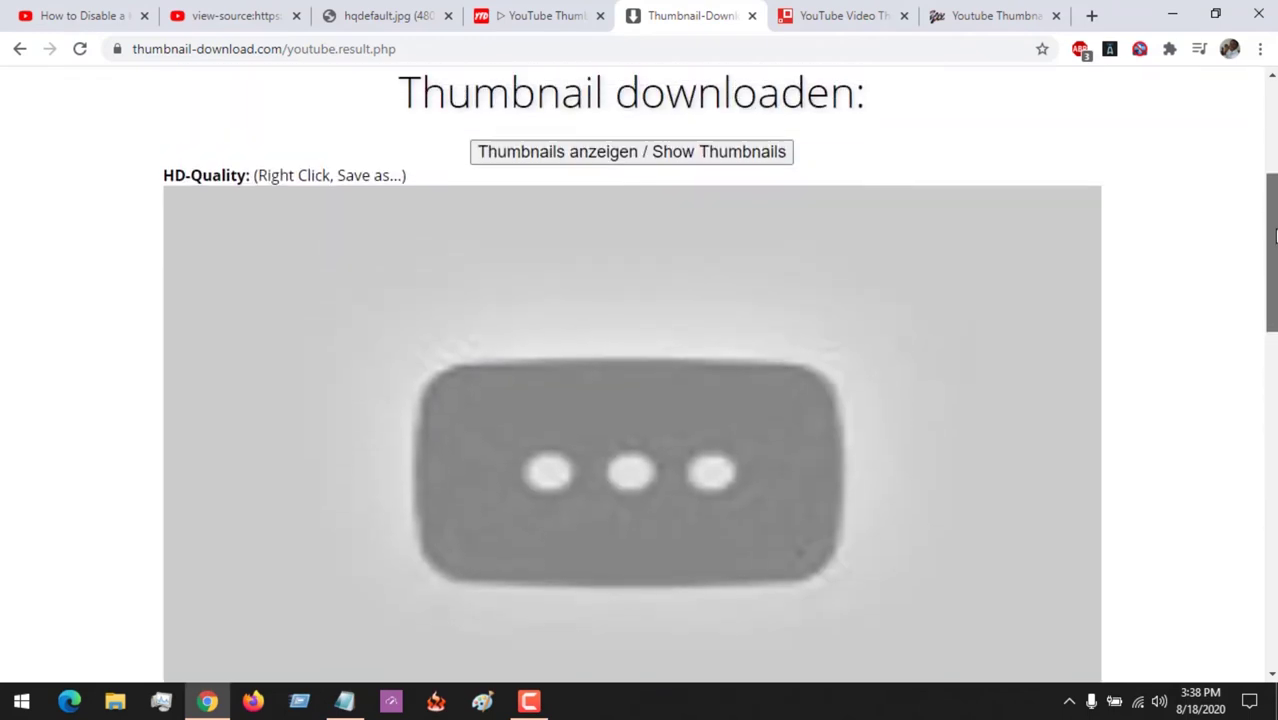
scroll(640, 400, down, 5)
scroll(1272, 449, down, 4)
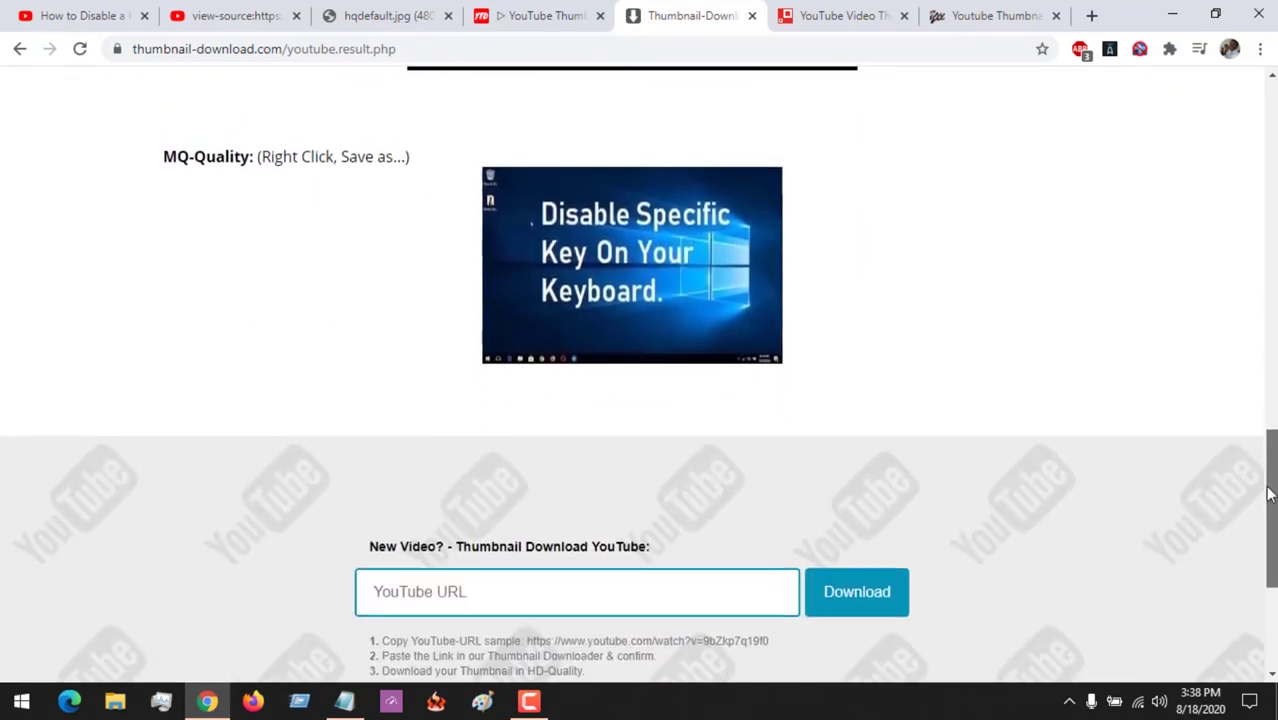
scroll(1244, 414, up, 6)
scroll(1232, 420, down, 7)
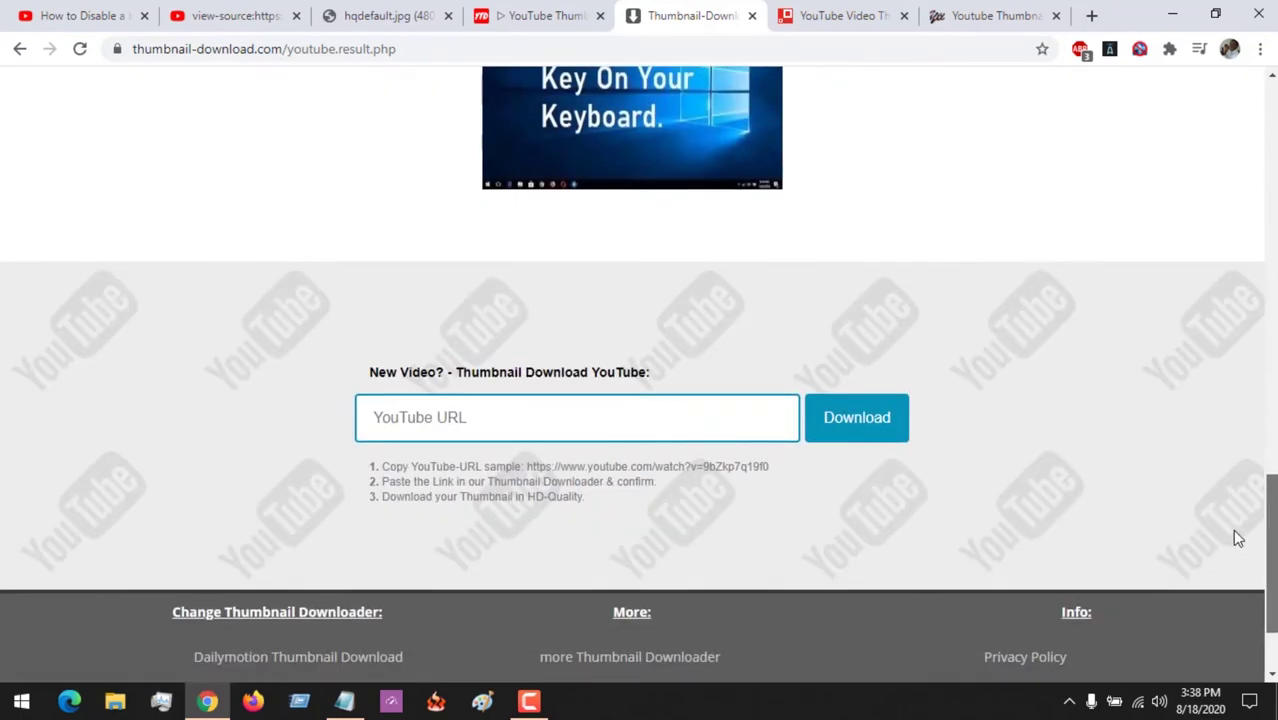
scroll(1234, 533, up, 6)
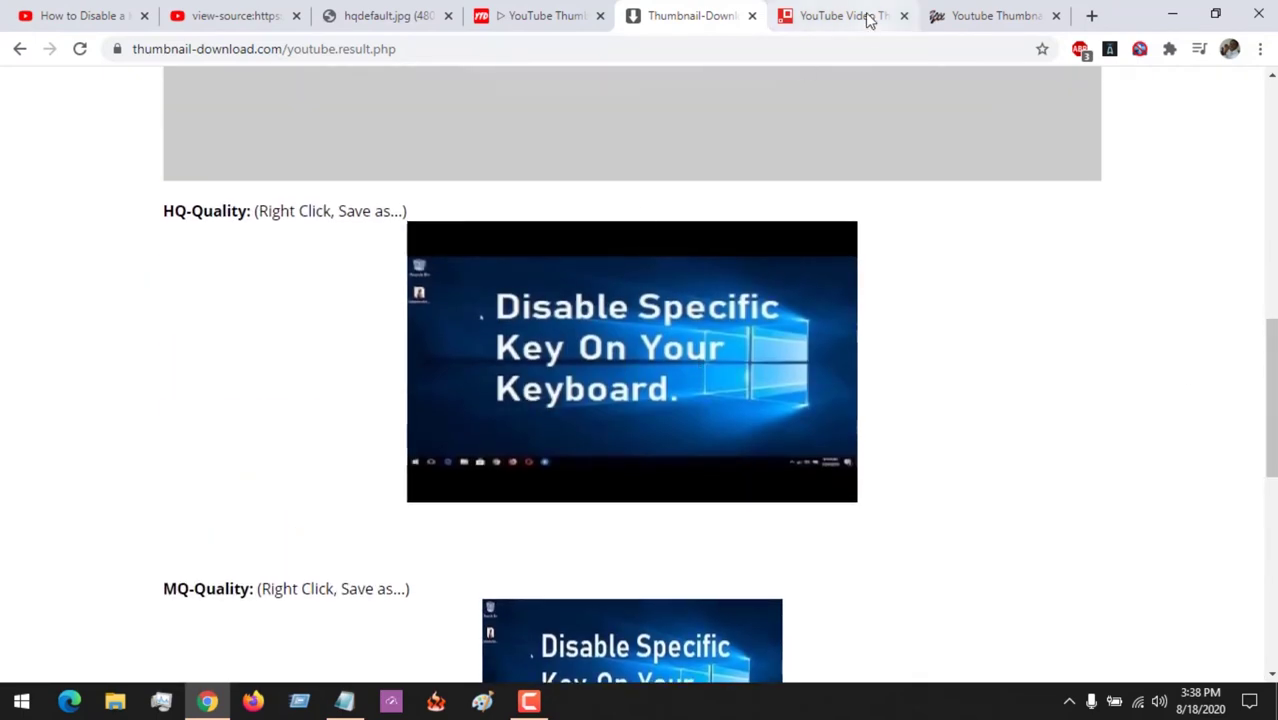
Step: Paste the video link into ThumbnailSave.com's Youtube URL box and submit it
click(812, 18)
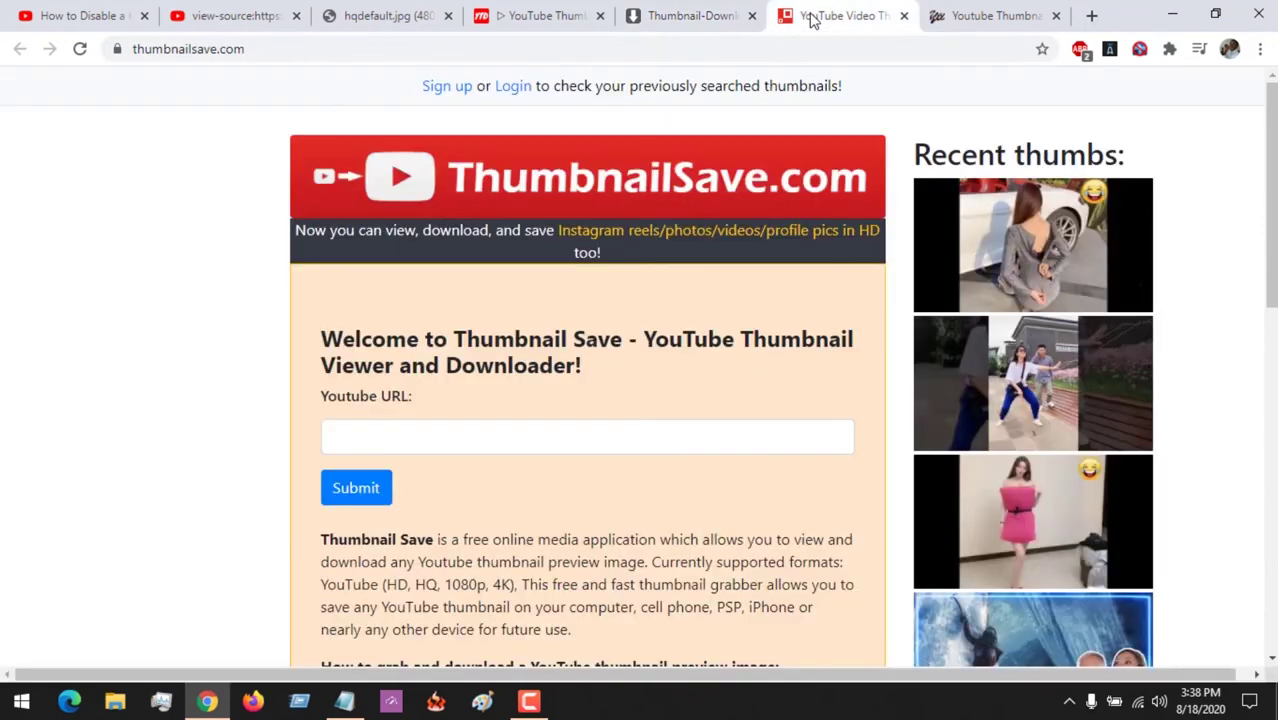
drag(282, 54, 125, 55)
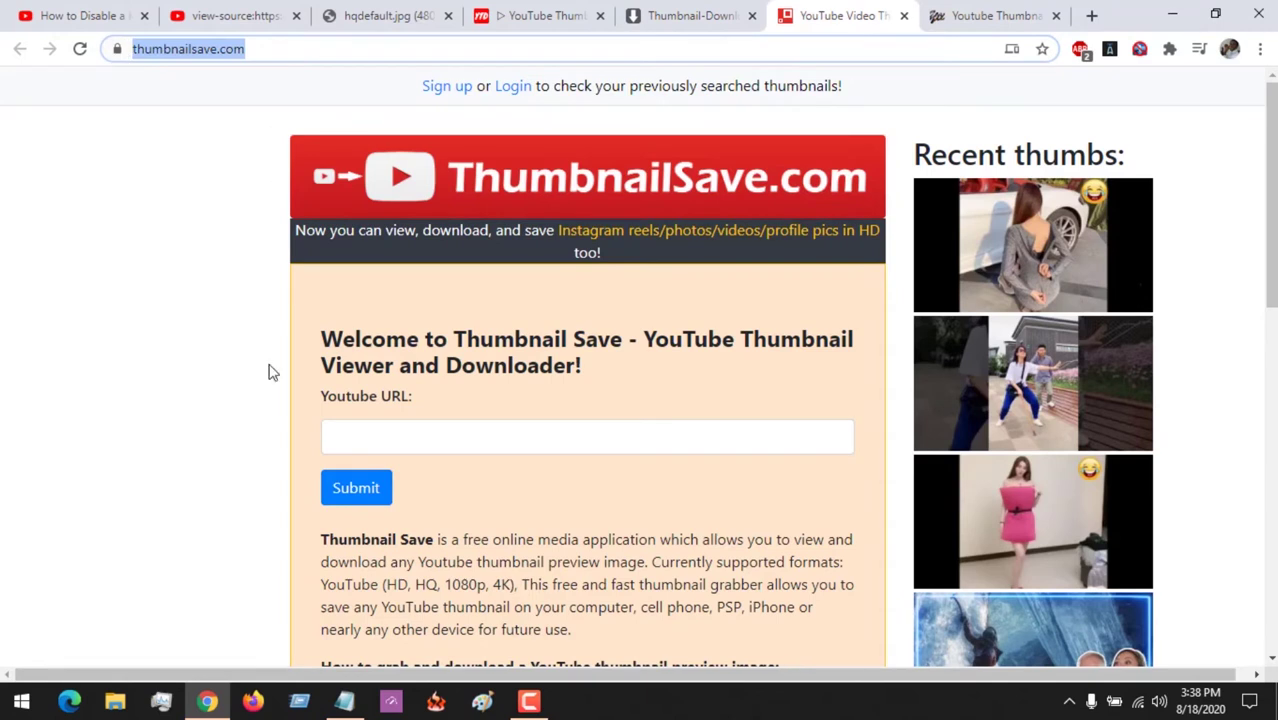
click(356, 435)
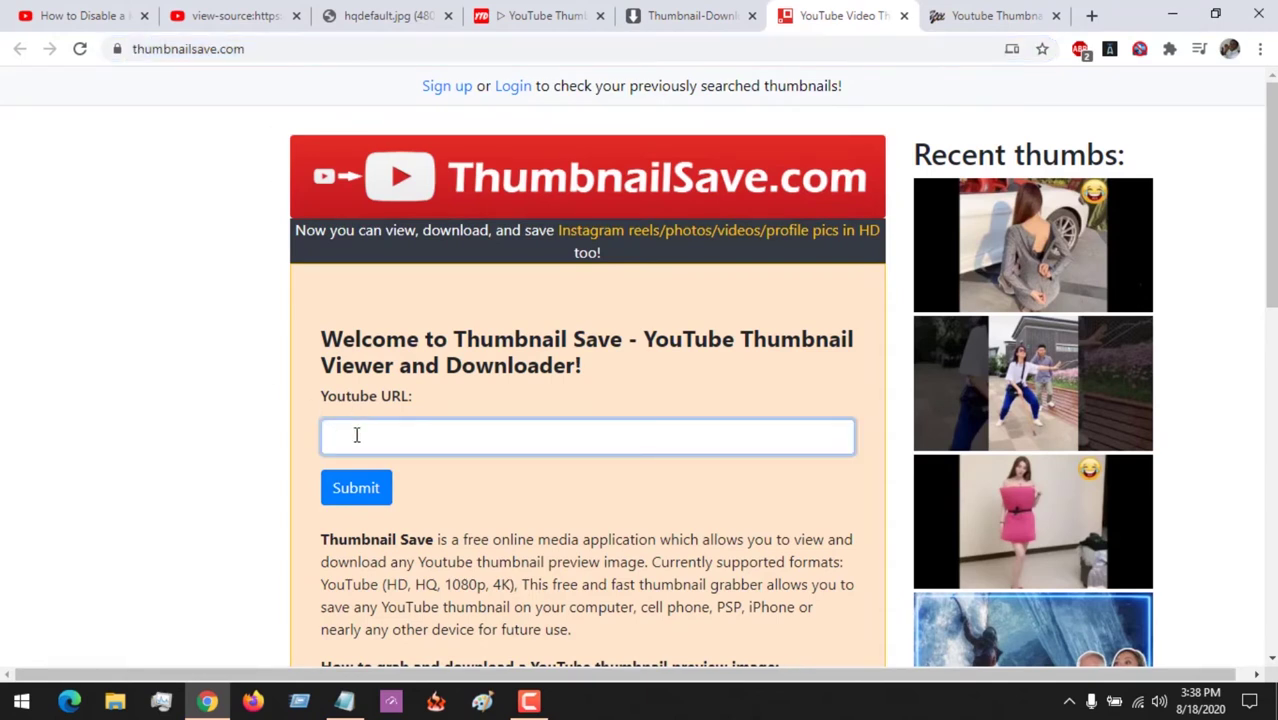
text(https://www.youtube.com/watch?v=dFxik2QIMbY&t=5s)
click(358, 488)
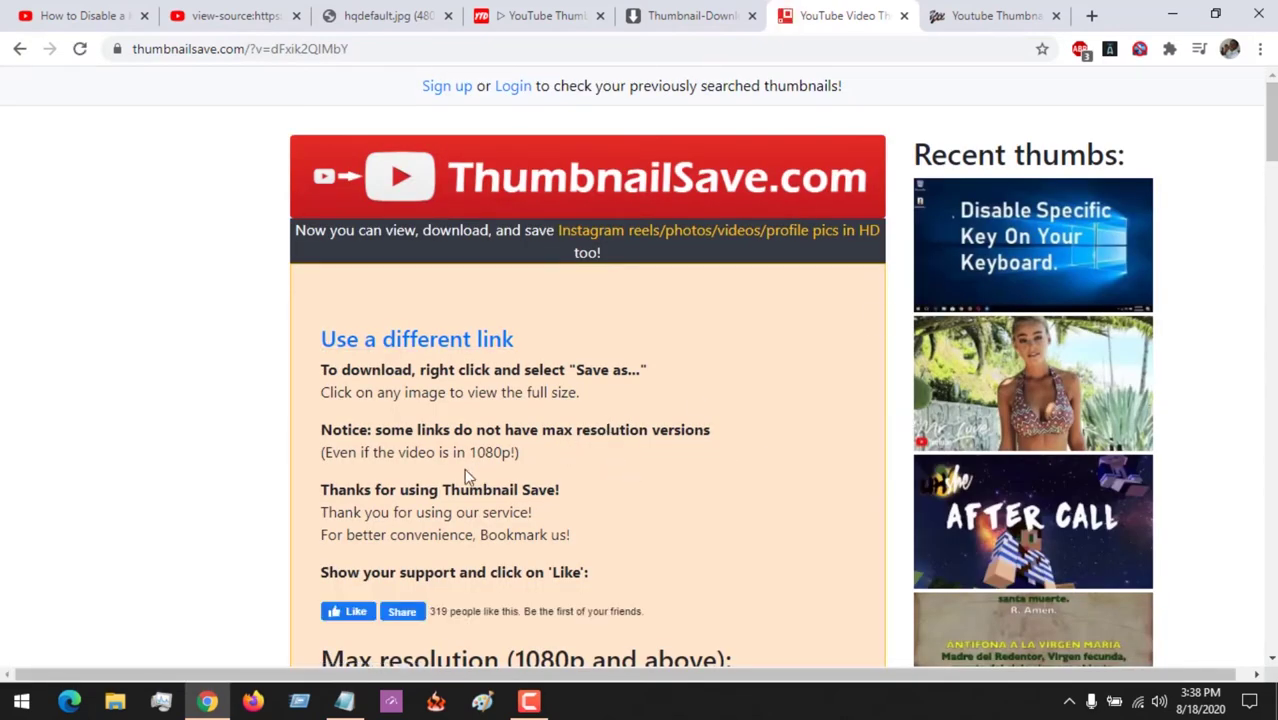
drag(1271, 134, 1271, 196)
scroll(640, 366, down, 9)
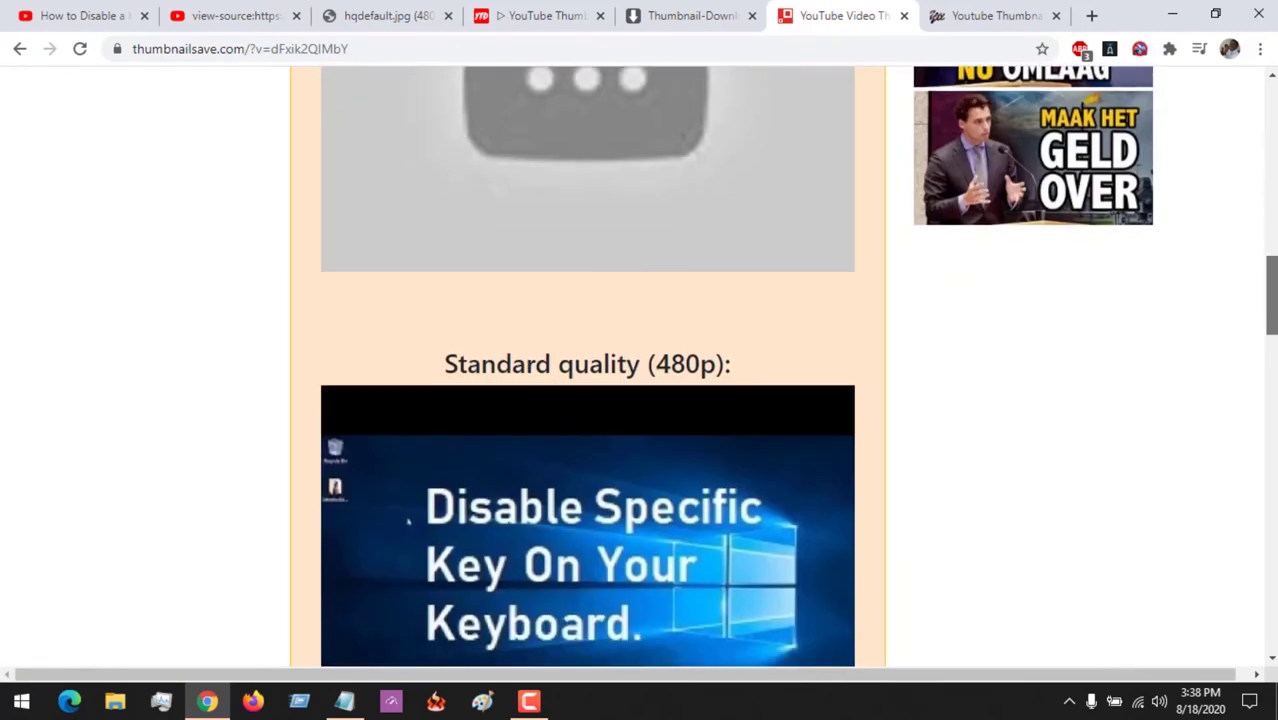
scroll(587, 400, down, 1)
scroll(1144, 330, down, 1)
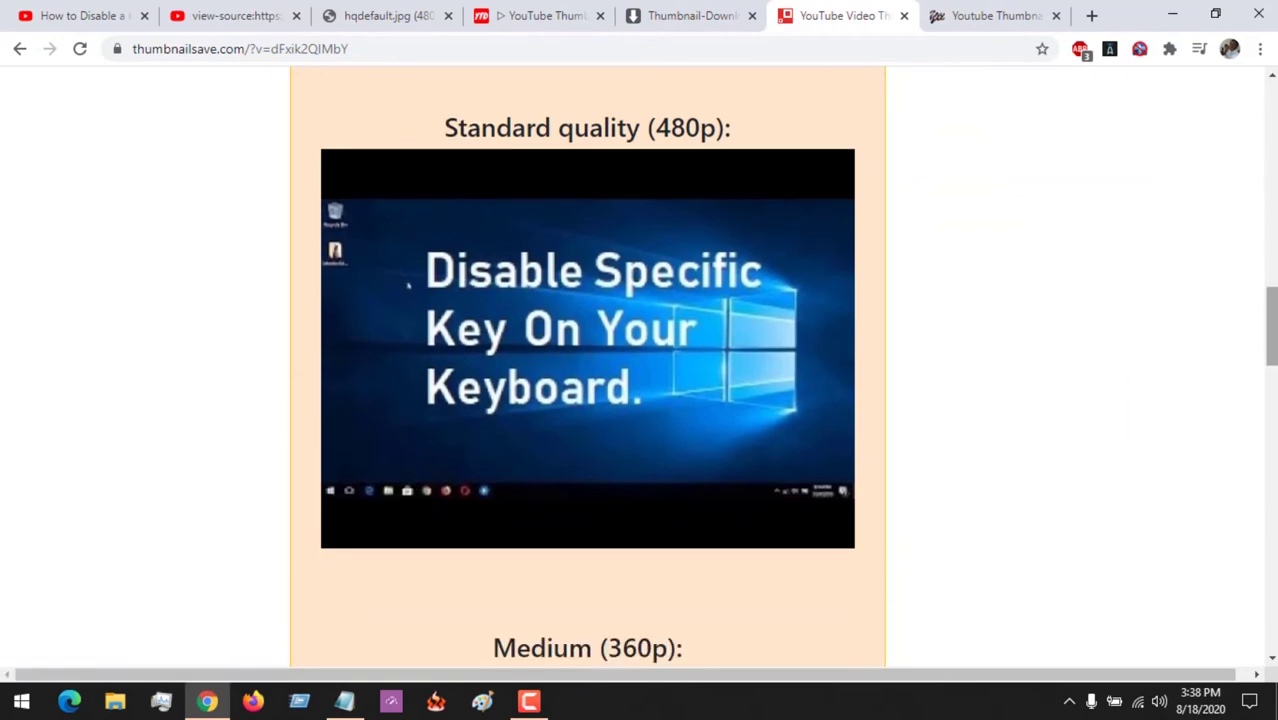
scroll(1019, 471, down, 10)
scroll(804, 357, up, 3)
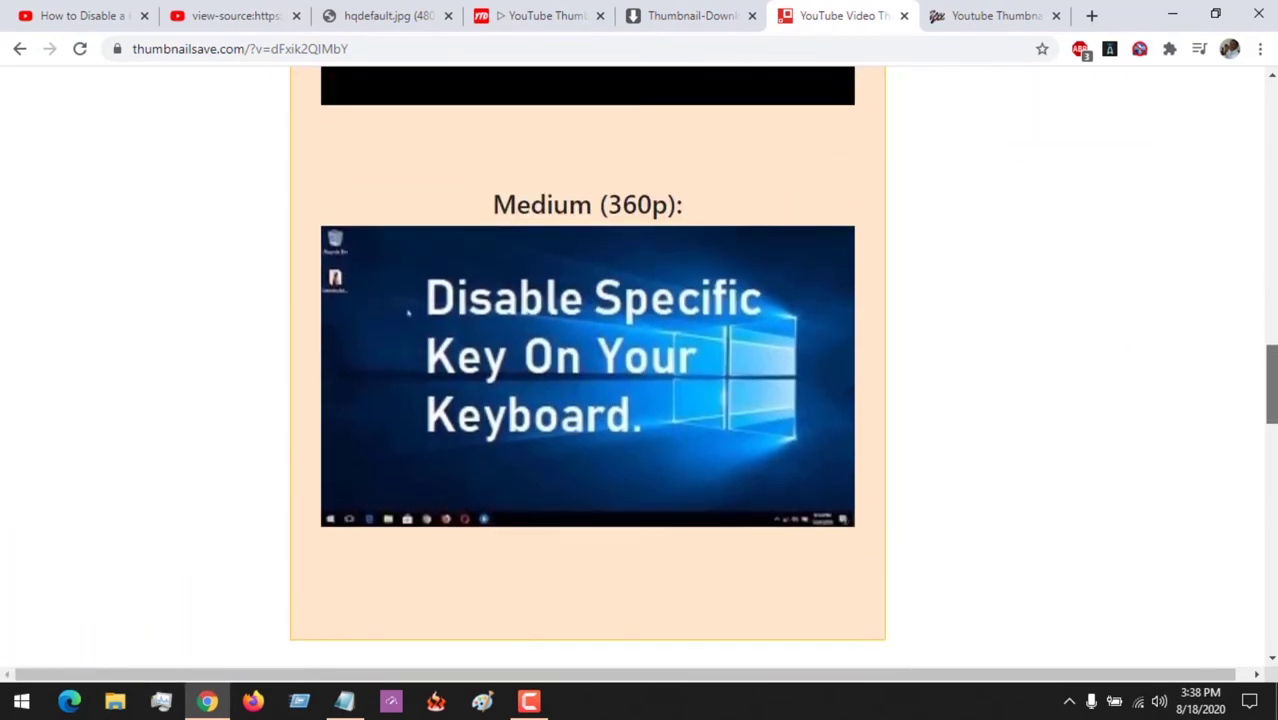
scroll(804, 357, down, 3)
right_click(684, 253)
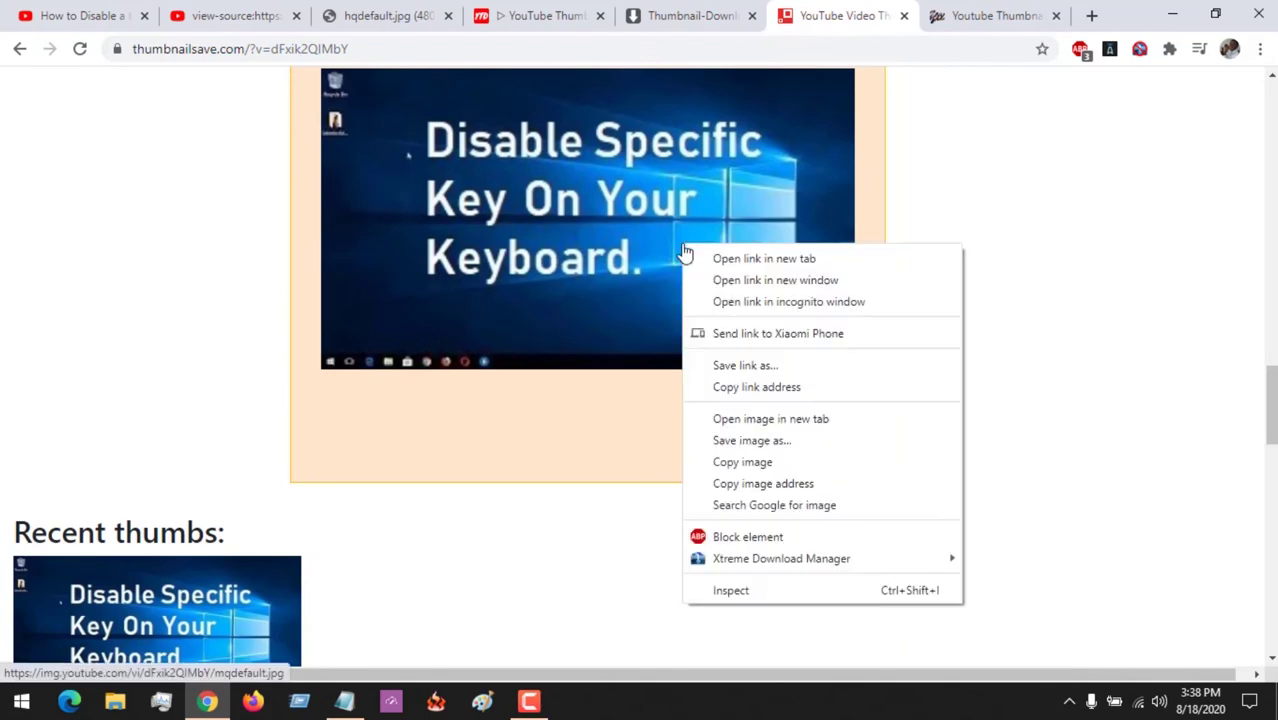
drag(1271, 400, 1244, 108)
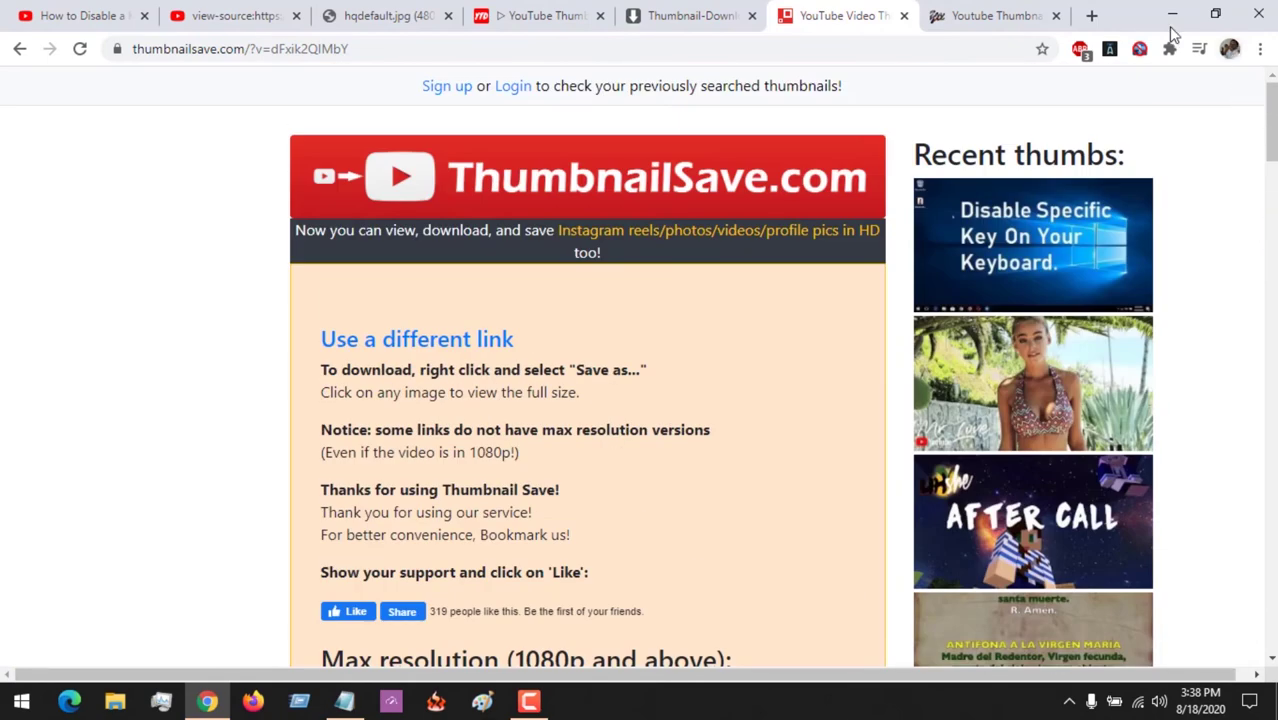
Step: Paste the video link into YouTube Thumbnail Image's URL field and search for its thumbnails
click(1003, 20)
drag(362, 49, 113, 22)
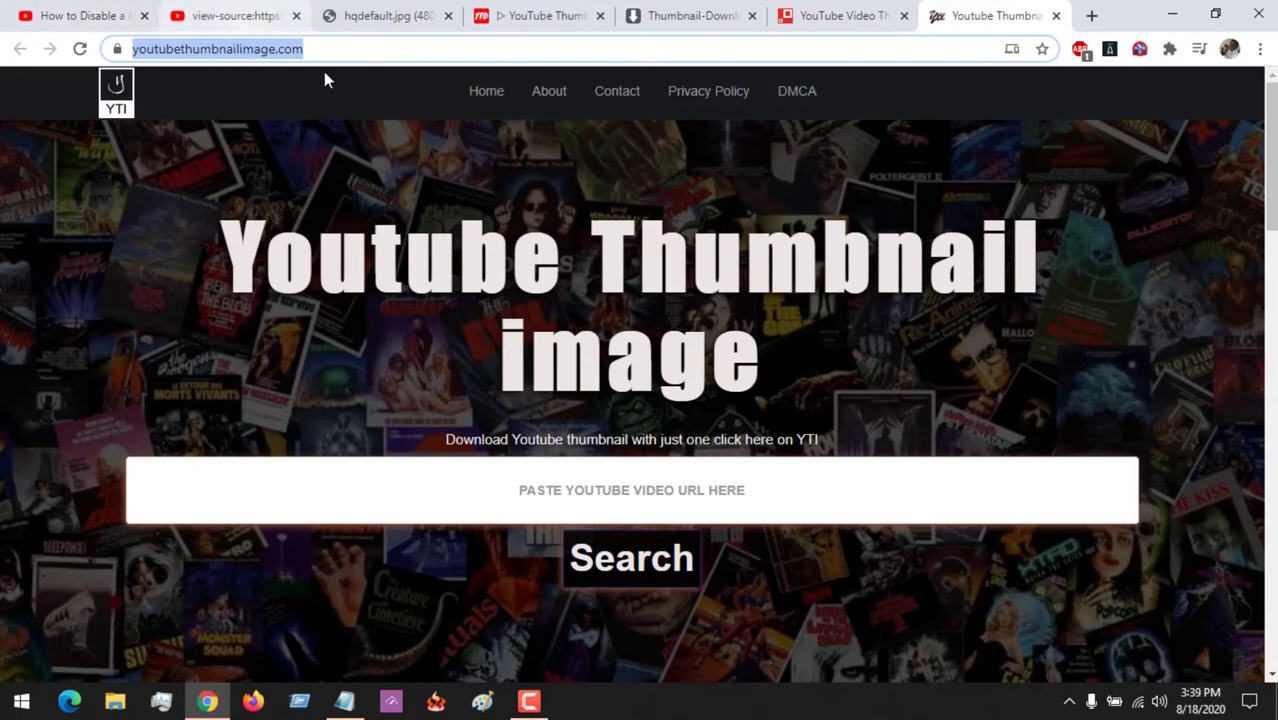
click(545, 496)
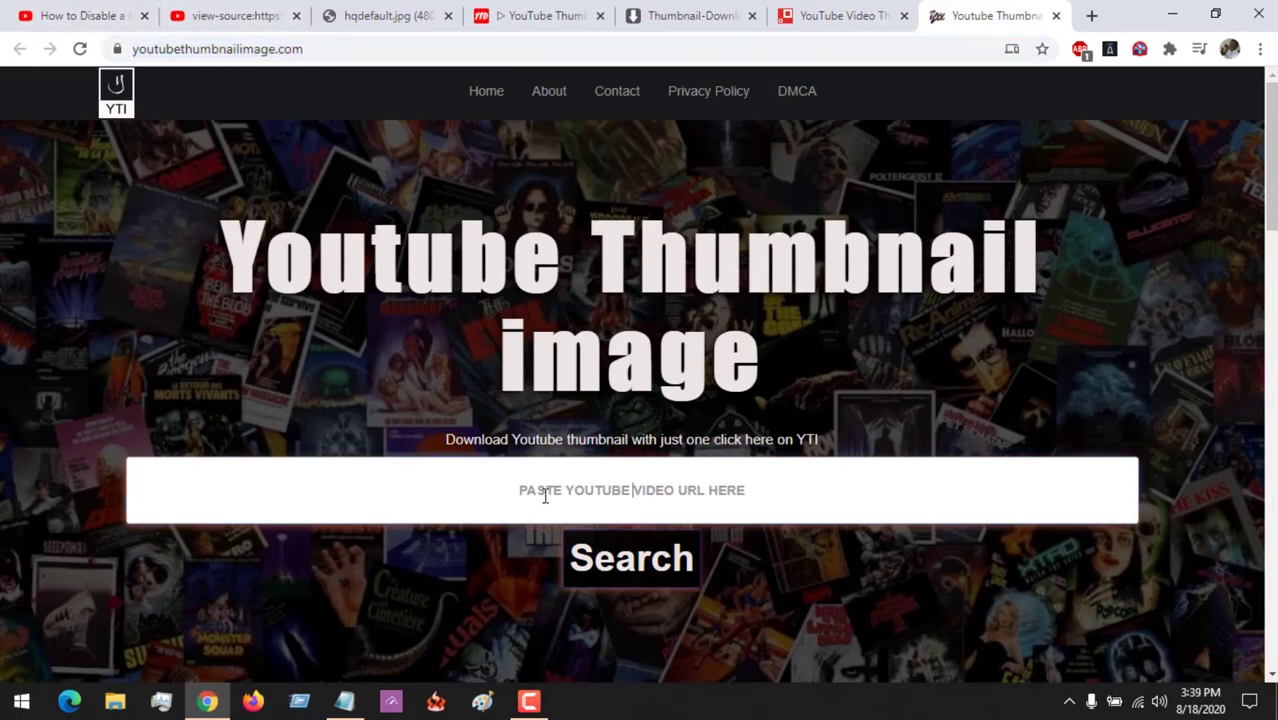
text(https://www.youtube.com/watch?v=dFxik2QIMbY&t=5s)
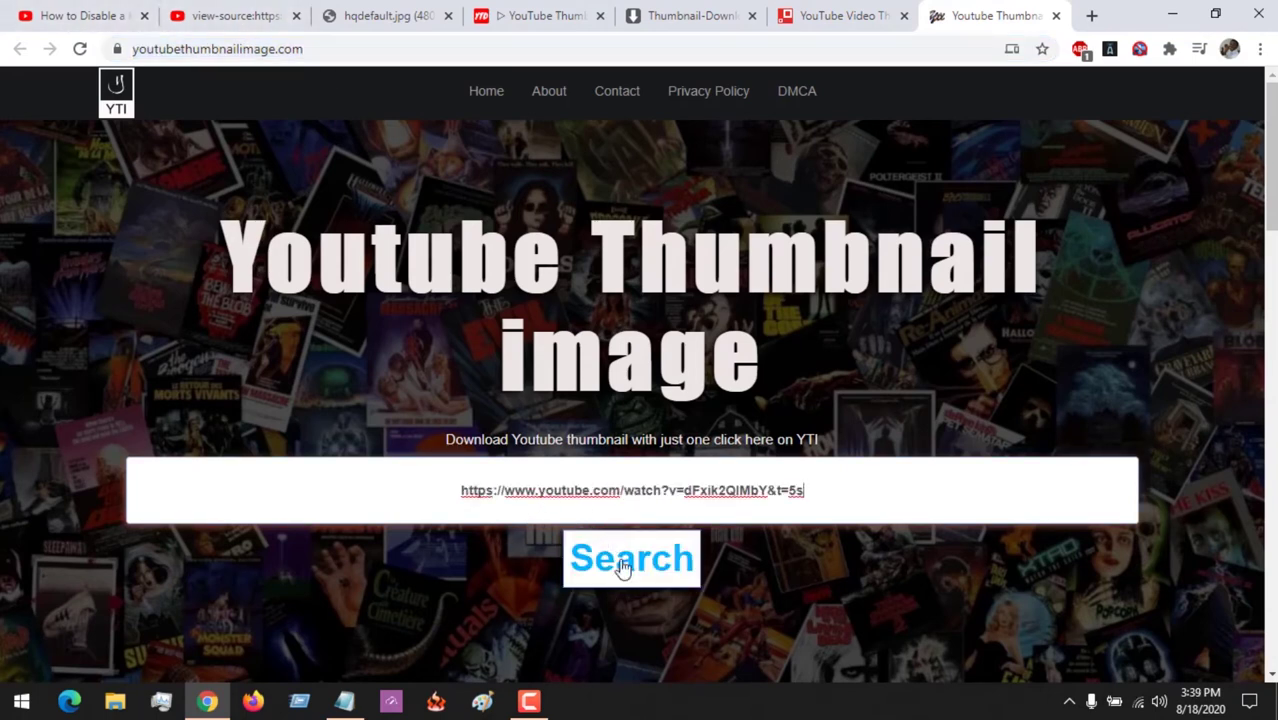
click(629, 572)
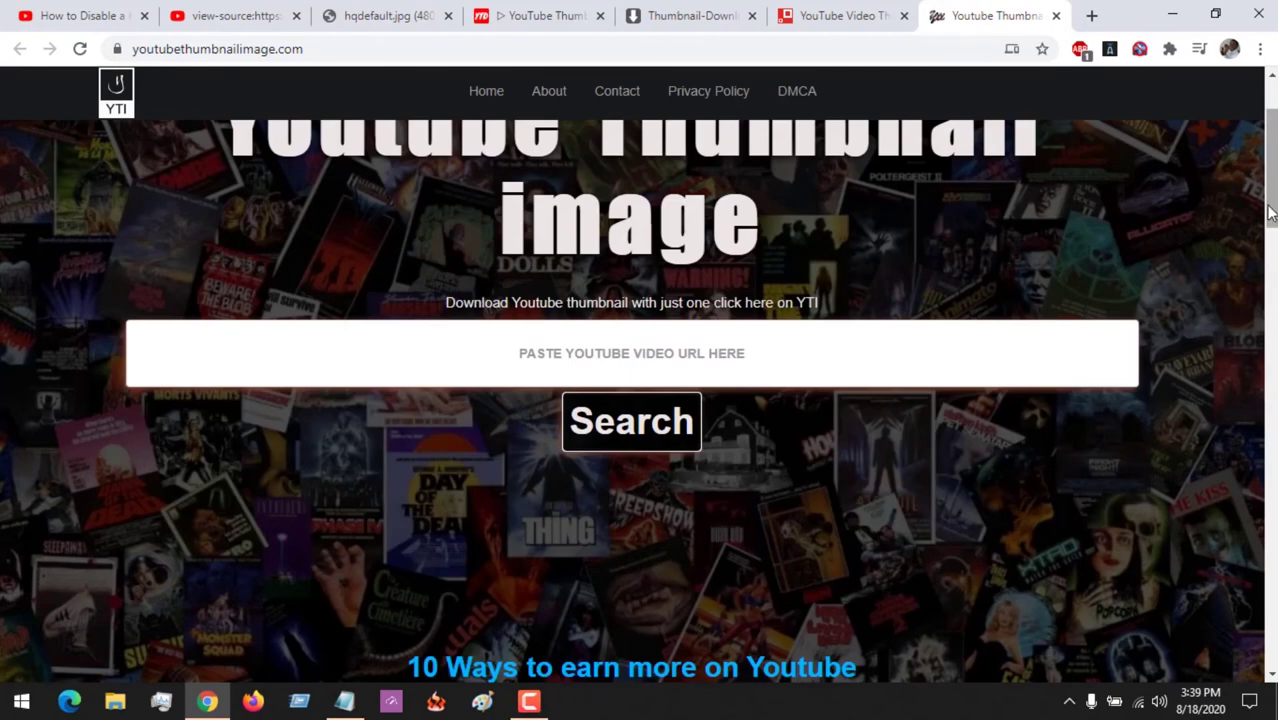
Step: Download the HQ 480x360 thumbnail as dFxik2QIMbYhq.jpg and open it from the download bar
scroll(951, 260, down, 3)
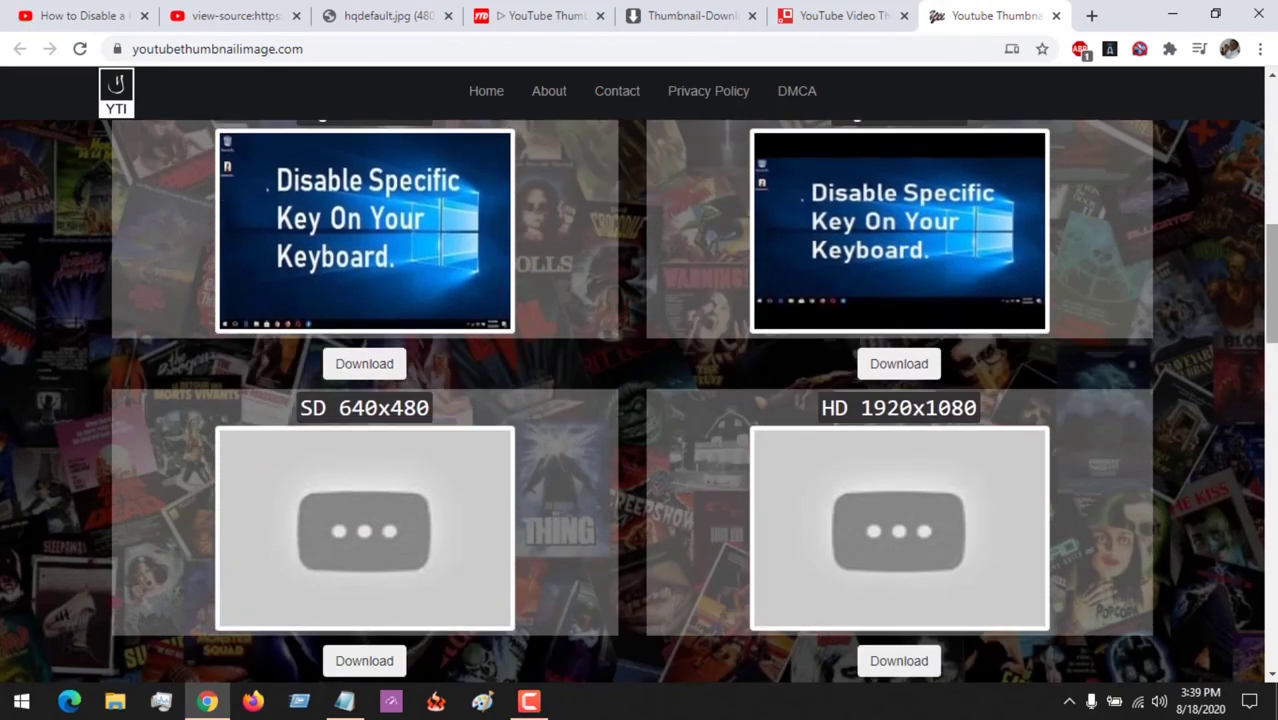
scroll(898, 230, up, 3)
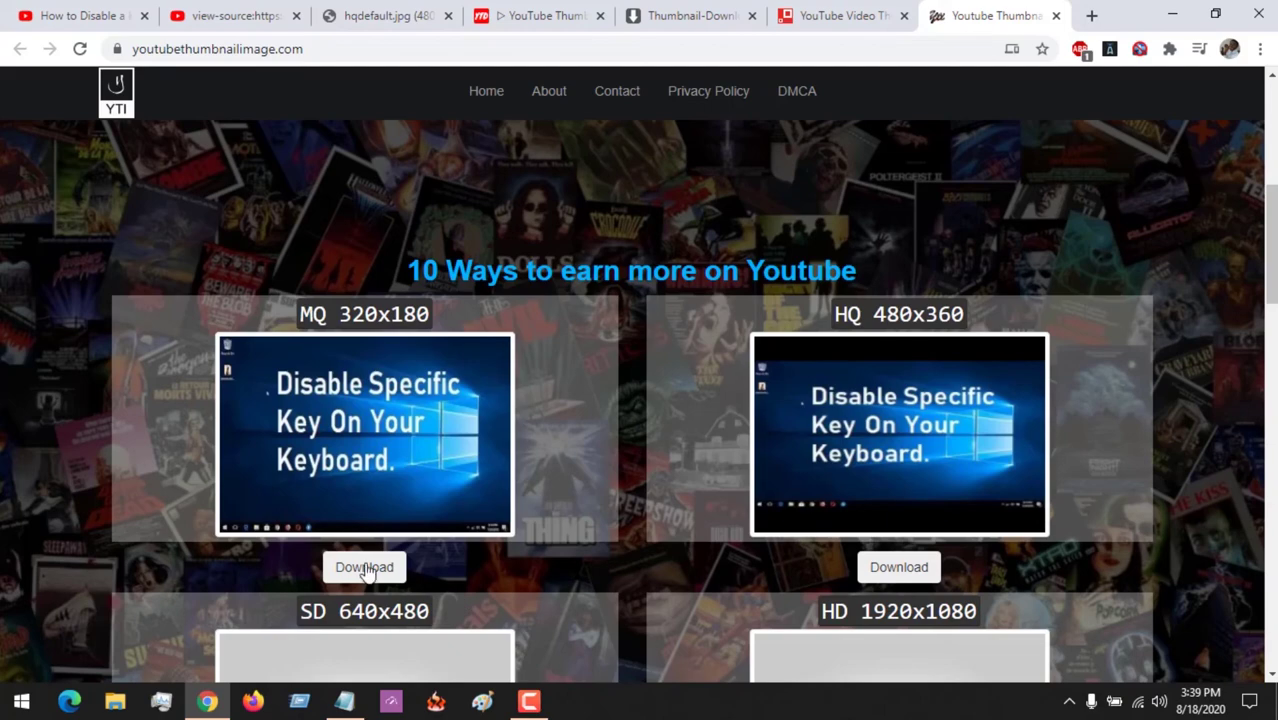
click(899, 567)
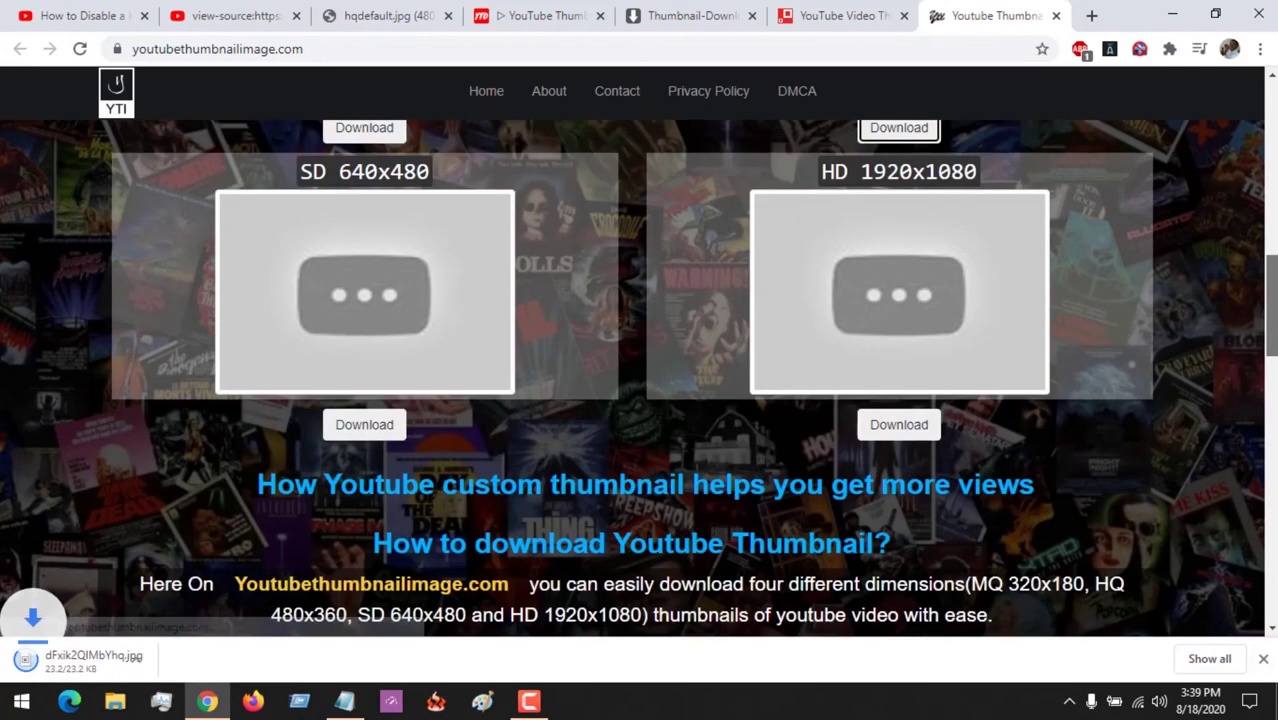
click(92, 672)
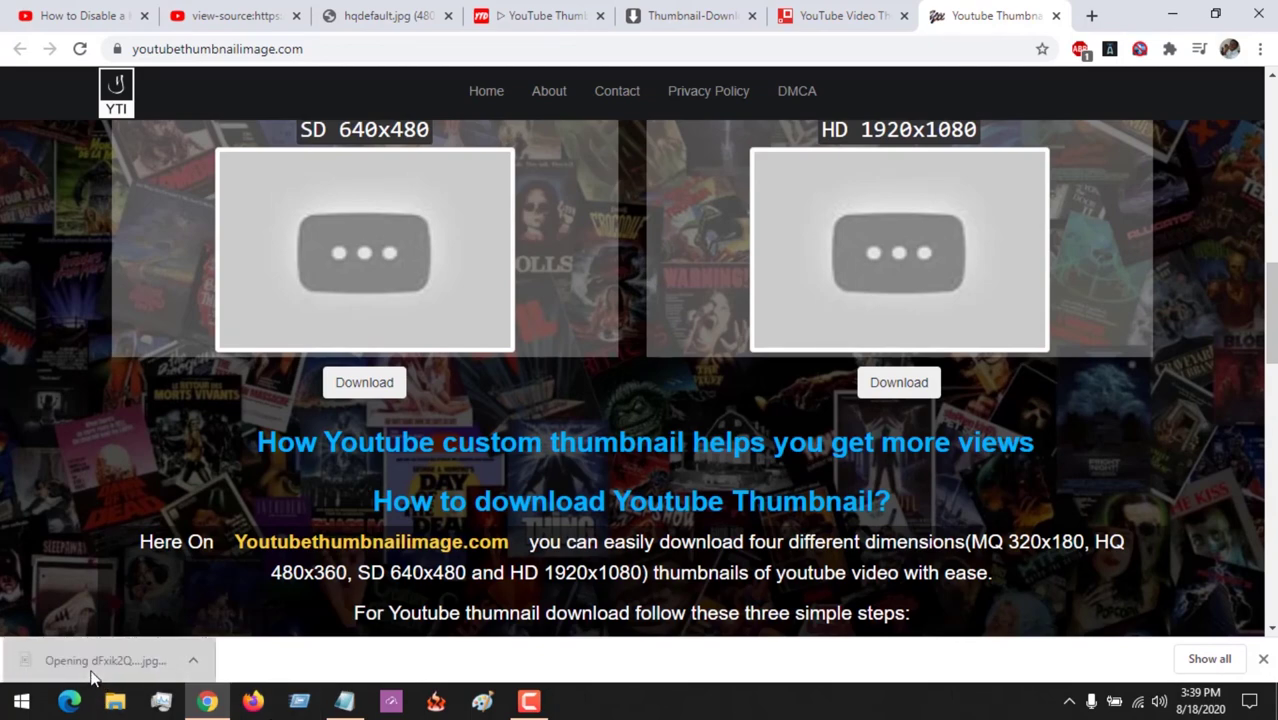